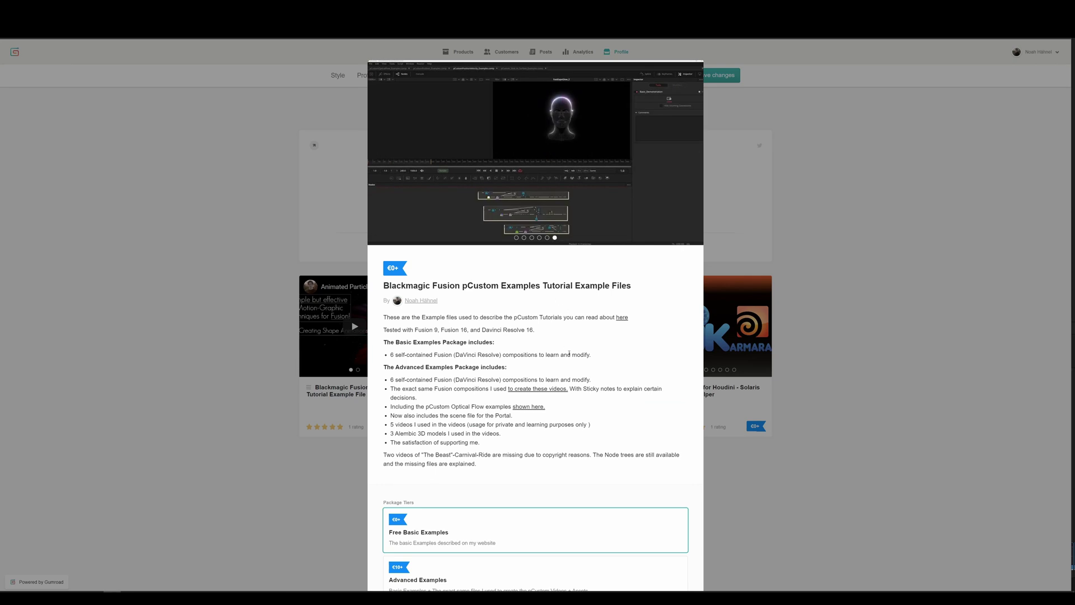
drag(396, 415, 520, 416)
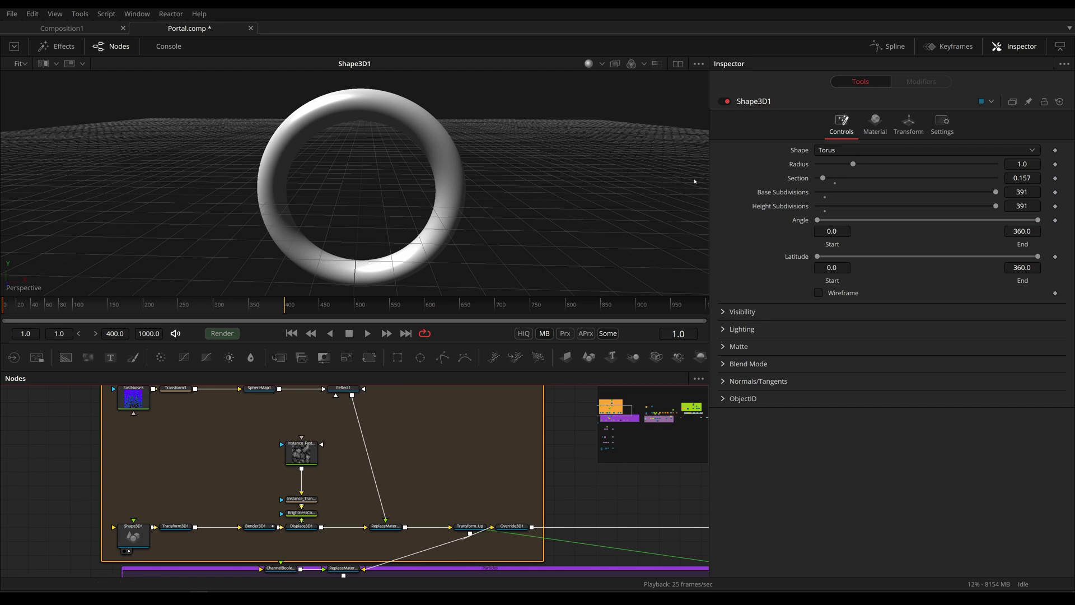
Examine the Shape3D1 torus subdivisions up close in wireframe shading and return the view to lit shading
scroll(288, 207, up, 6)
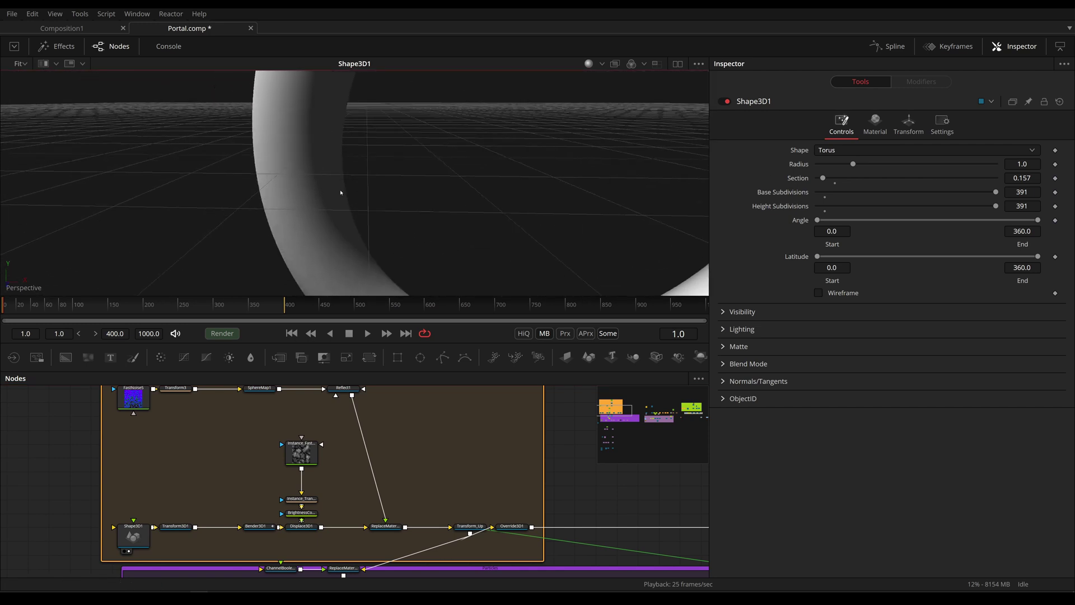
scroll(390, 178, up, 3)
click(603, 65)
click(614, 81)
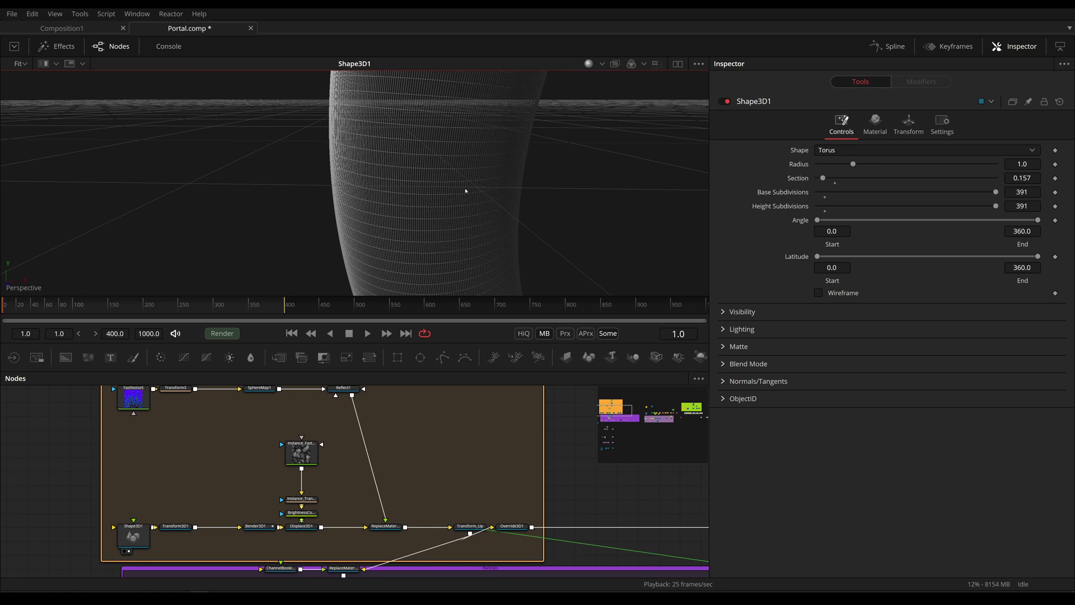
scroll(469, 162, down, 5)
click(603, 65)
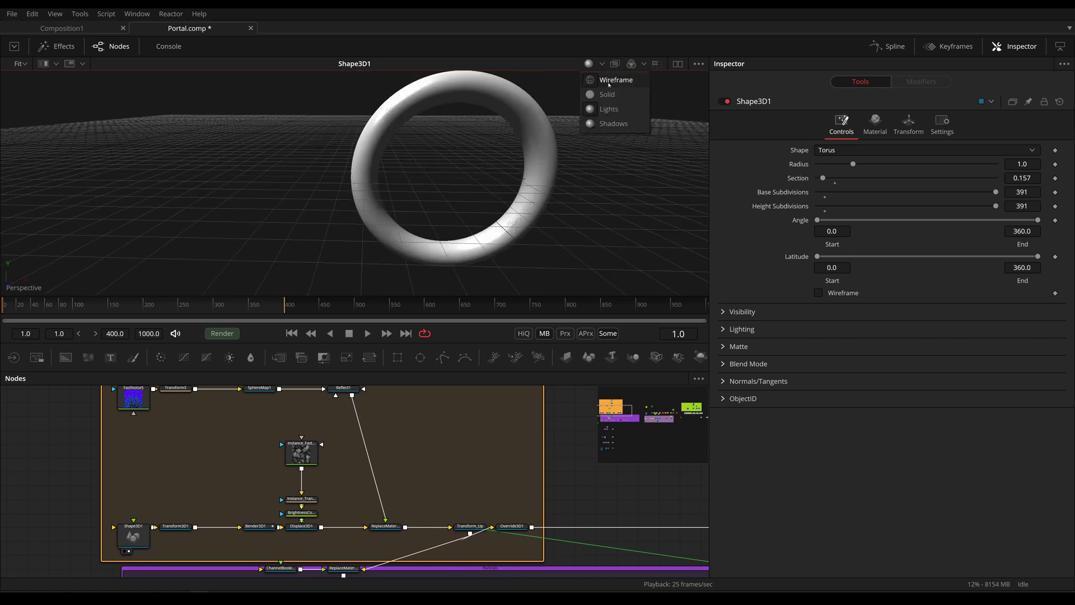
click(614, 82)
Display Transform3D1 in the viewer and examine how its scale settings reshape the ring
click(175, 527)
key(1)
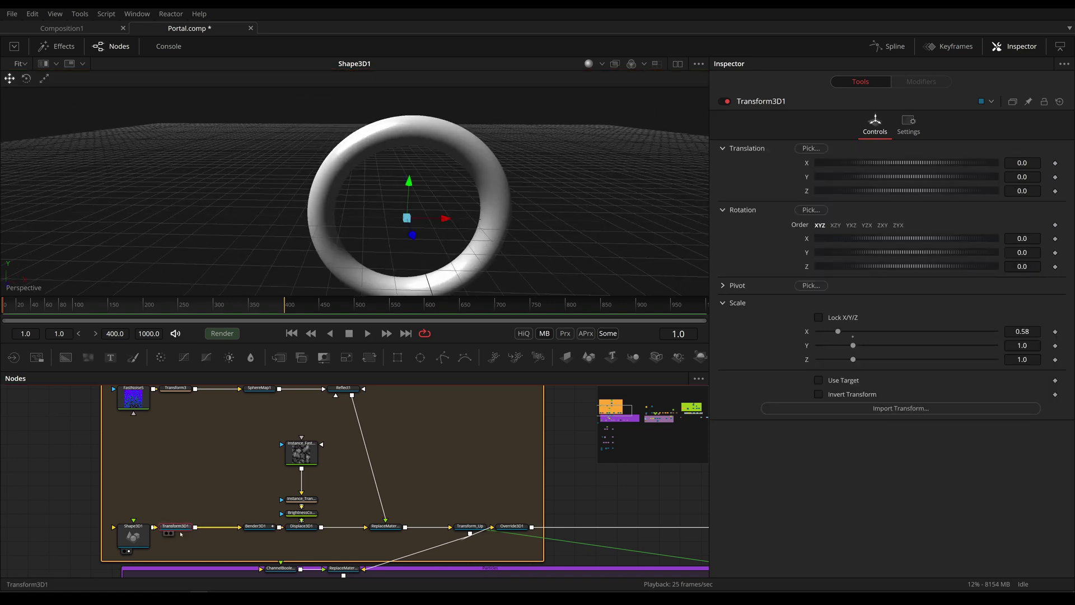
drag(468, 220, 498, 205)
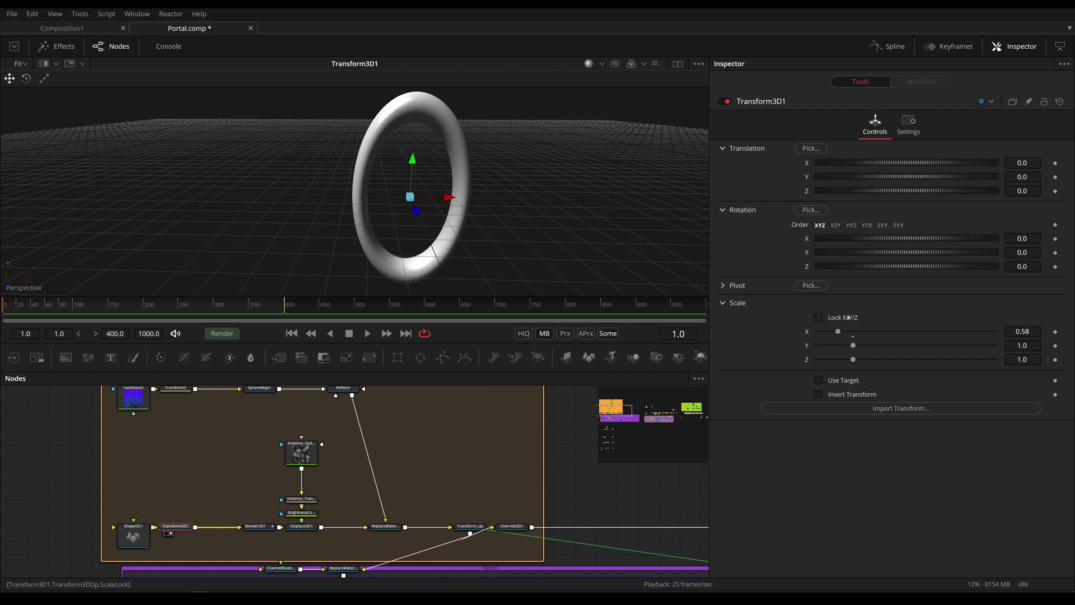
click(848, 317)
click(847, 317)
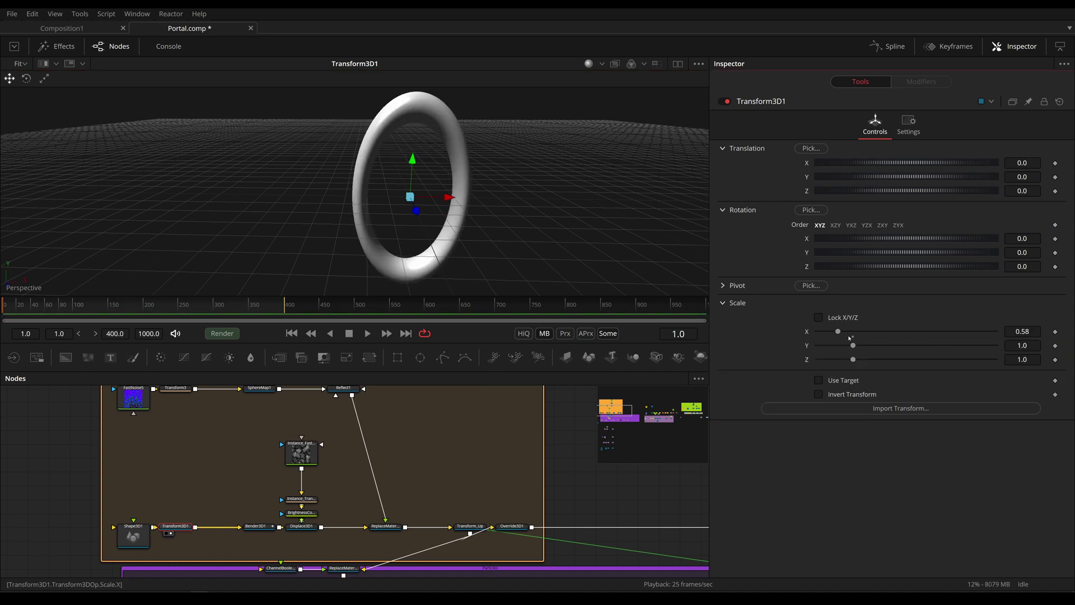
Display Bender3D1 in the viewer and scrub the first frames to examine its animated range
click(254, 527)
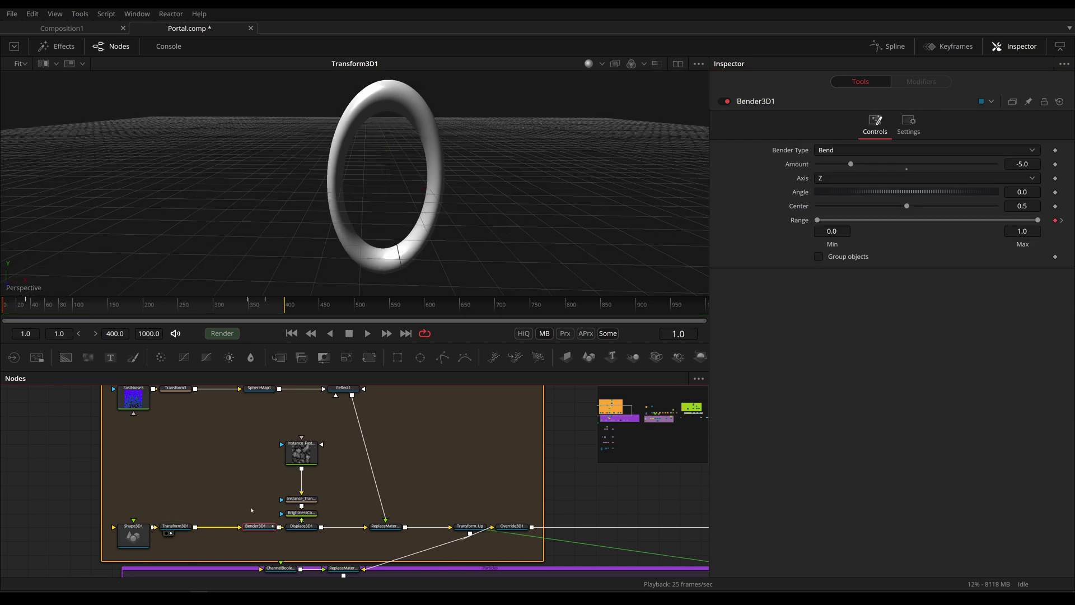
key(1)
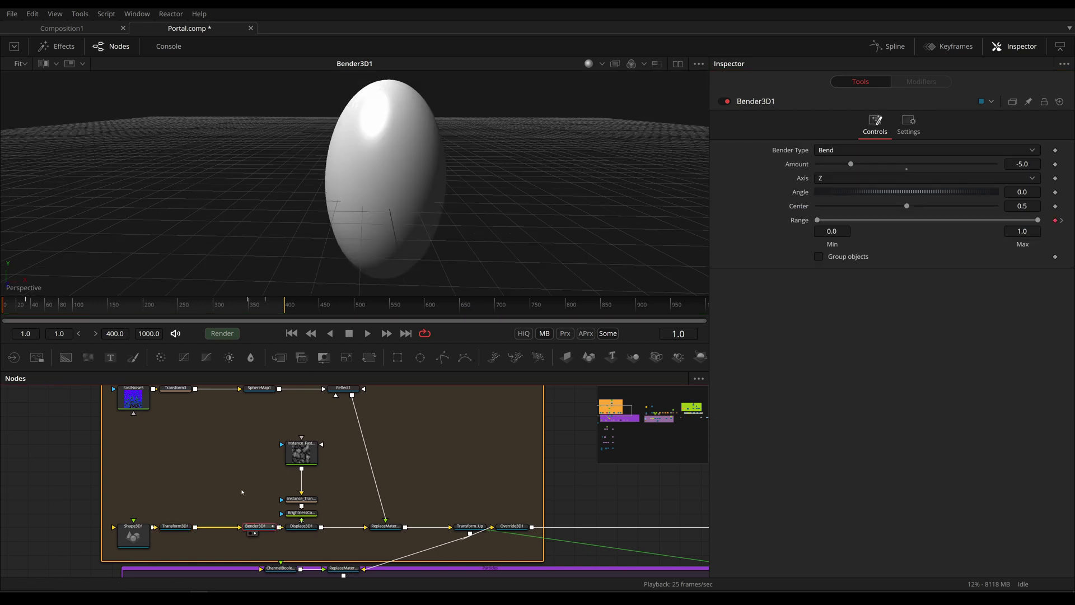
click(43, 306)
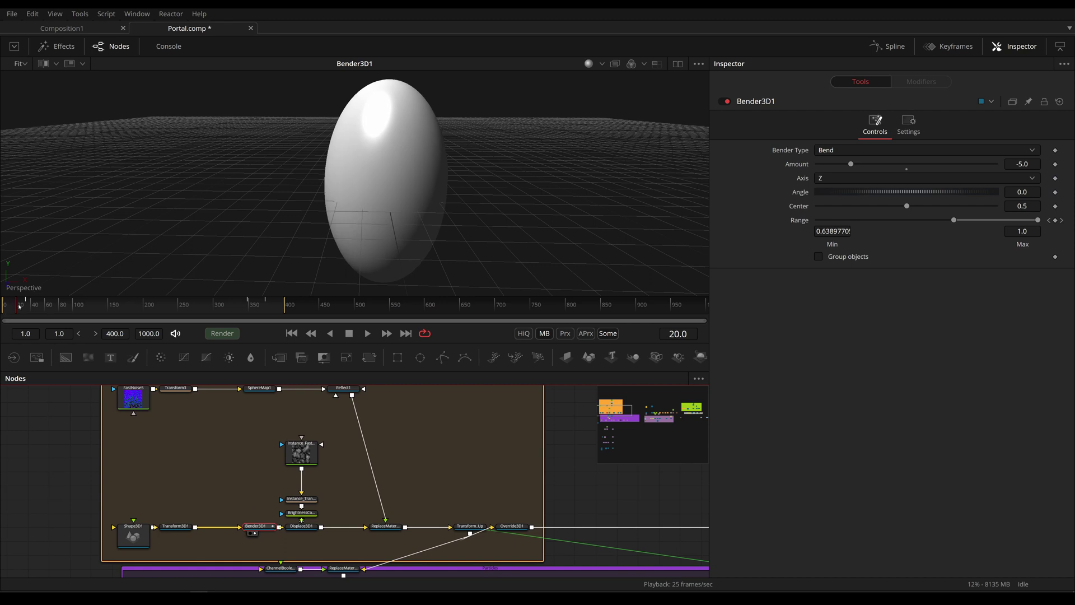
drag(43, 306, 0, 323)
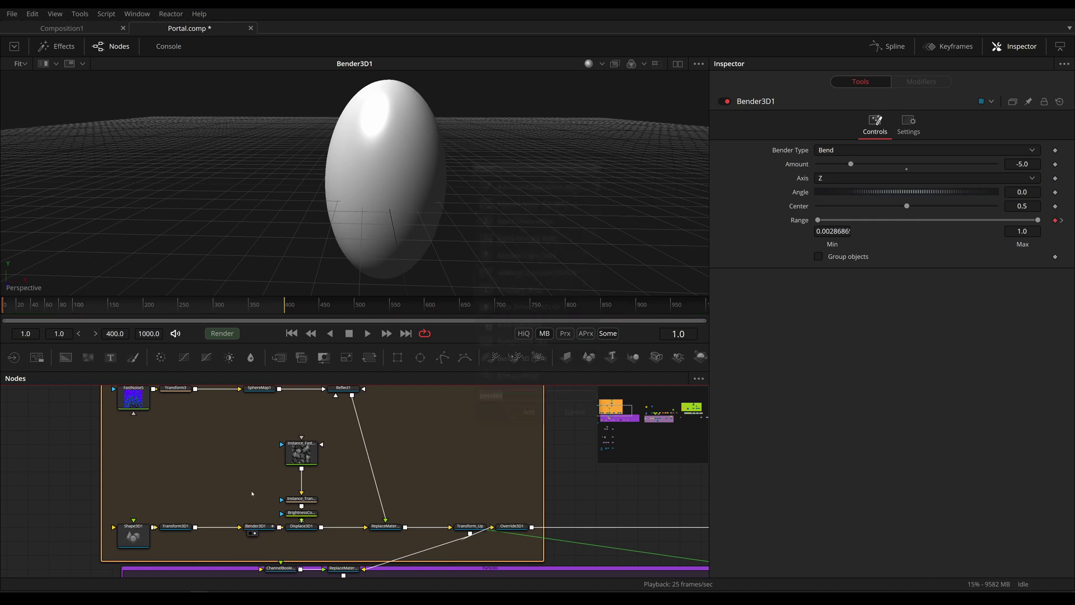
Add a second Bender3D node, feed it from Transform3D1 and display it in the viewer
key(shift+space)
text(bend)
key(Return)
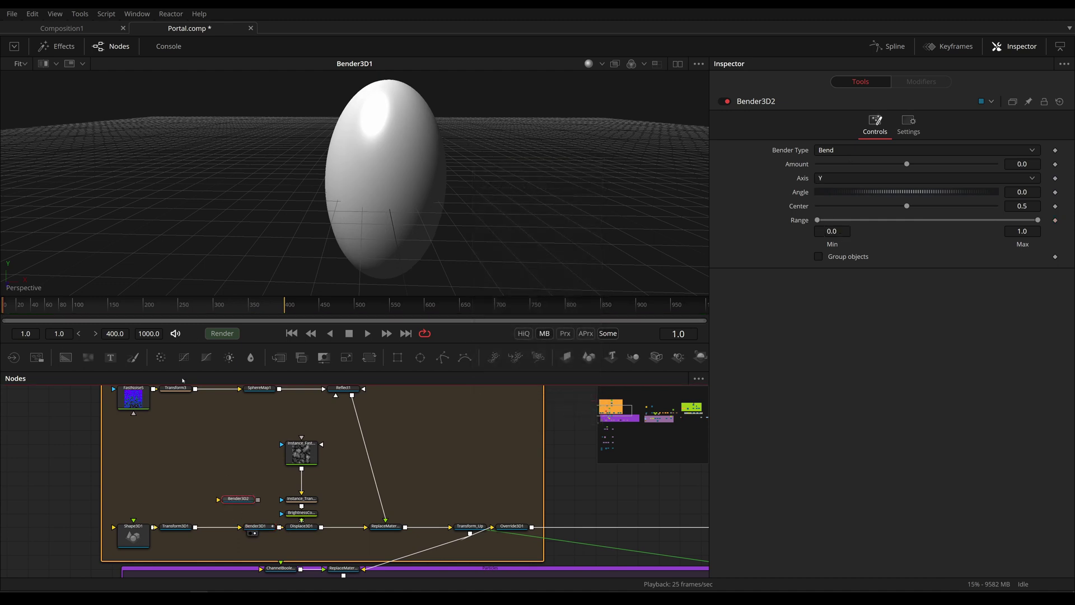
drag(195, 527, 219, 499)
key(1)
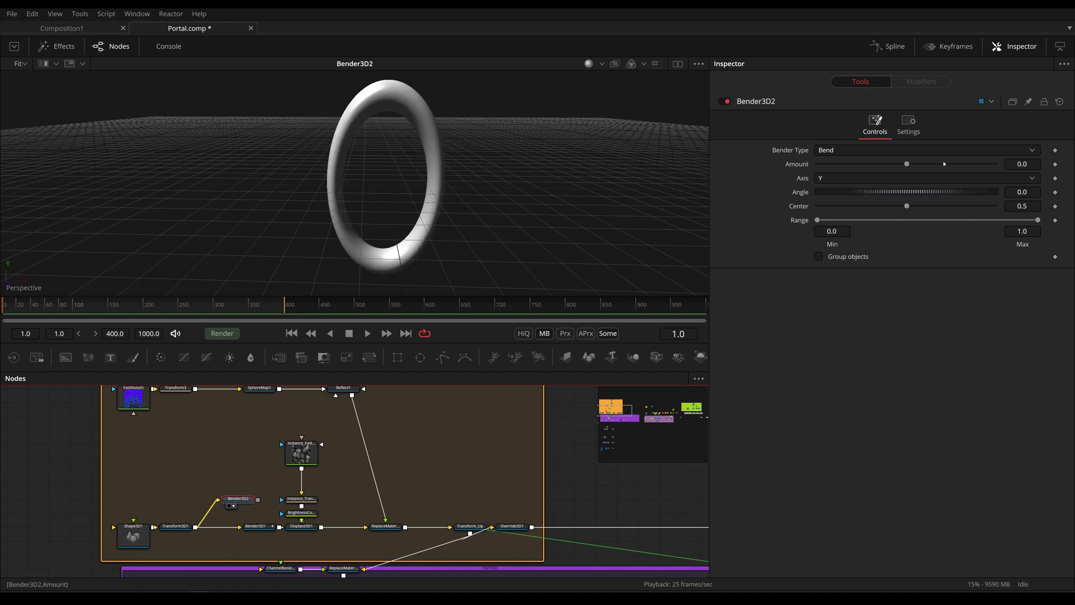
Try a negative bend amount on Bender3D2 with its range narrowed from both ends
drag(907, 164, 864, 165)
drag(818, 220, 886, 218)
drag(1038, 220, 946, 220)
Play back and scrub the animated bend range of Bender3D1 to review how the ring opens
click(175, 526)
click(256, 527)
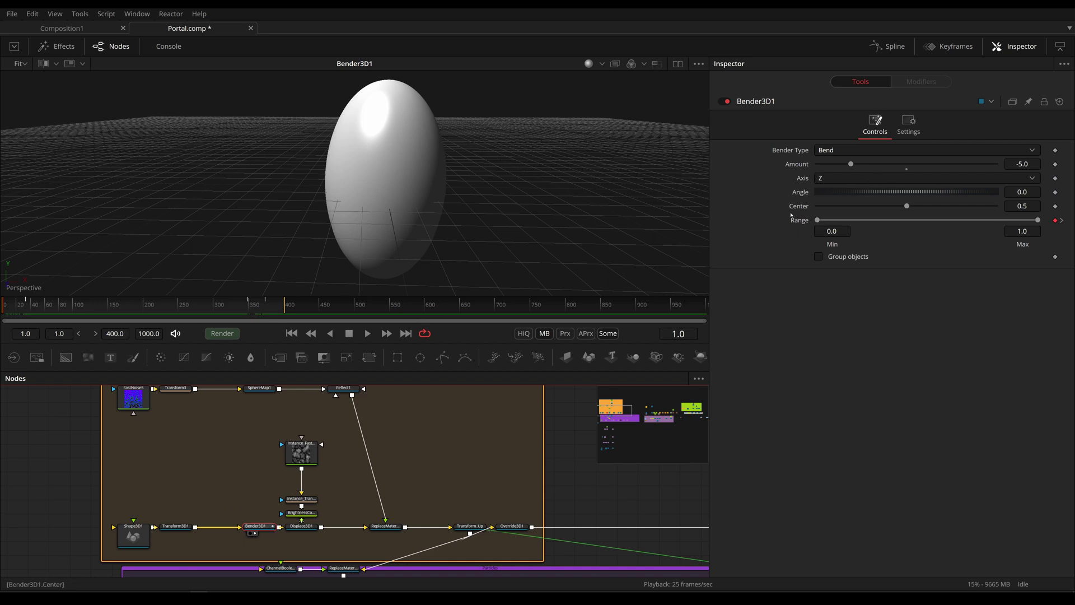
key(space)
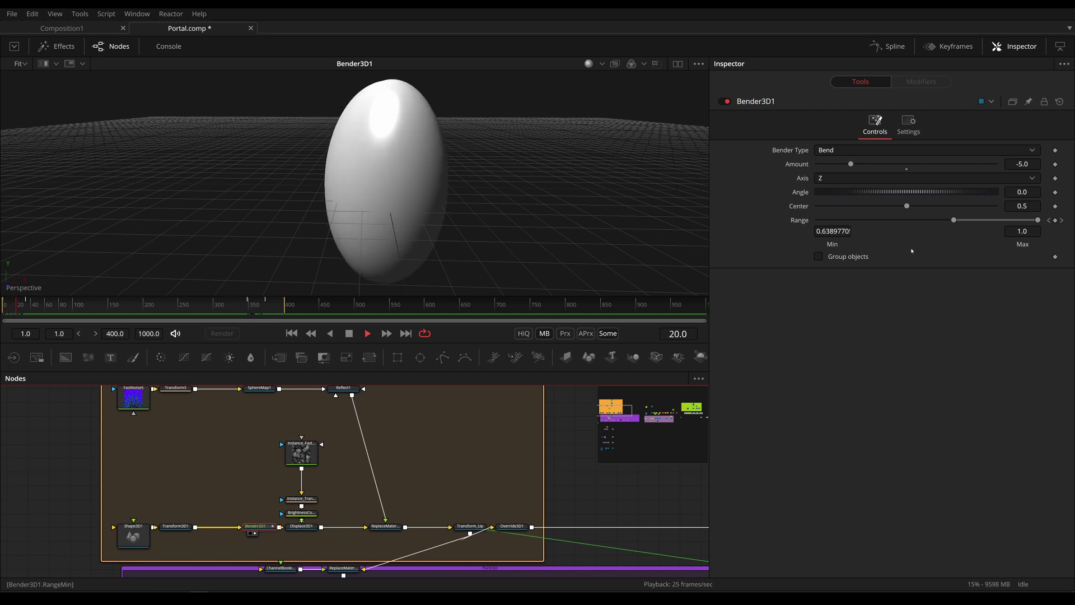
key(space)
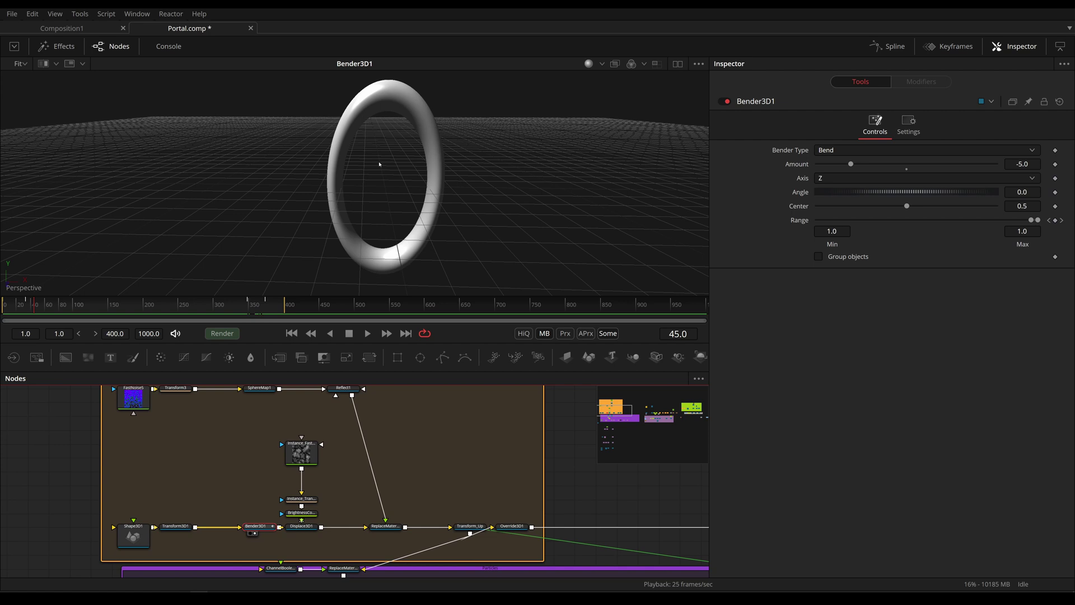
click(246, 305)
drag(246, 306, 92, 322)
key(space)
key(ctrl+z)
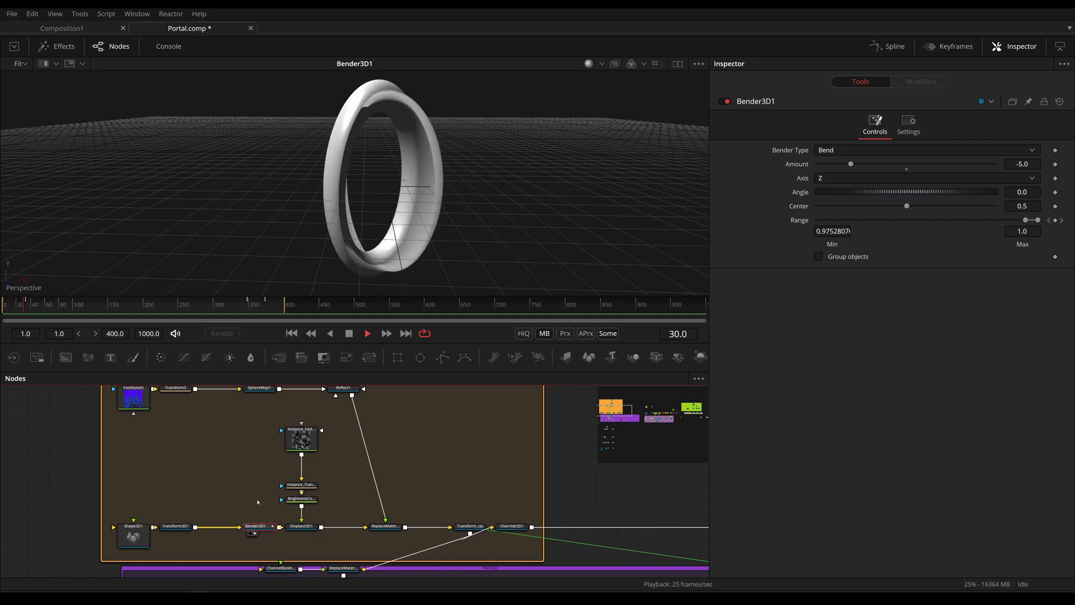
key(space)
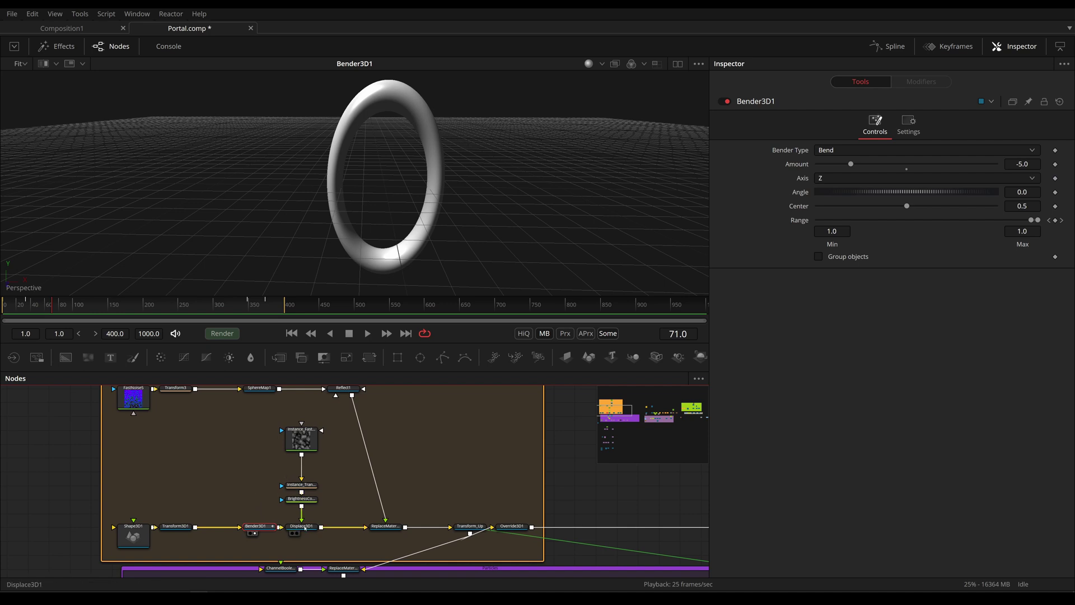
View the displaced ring from Displace3D1 and play back the Instance_FastNoise3 texture that drives it, returning to frame 1
click(308, 526)
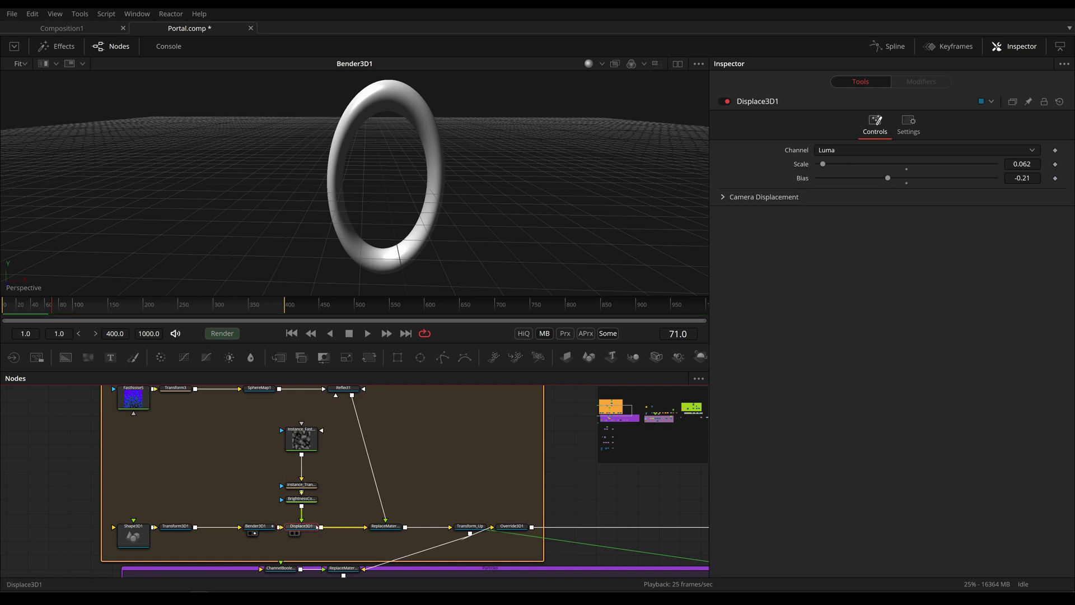
key(1)
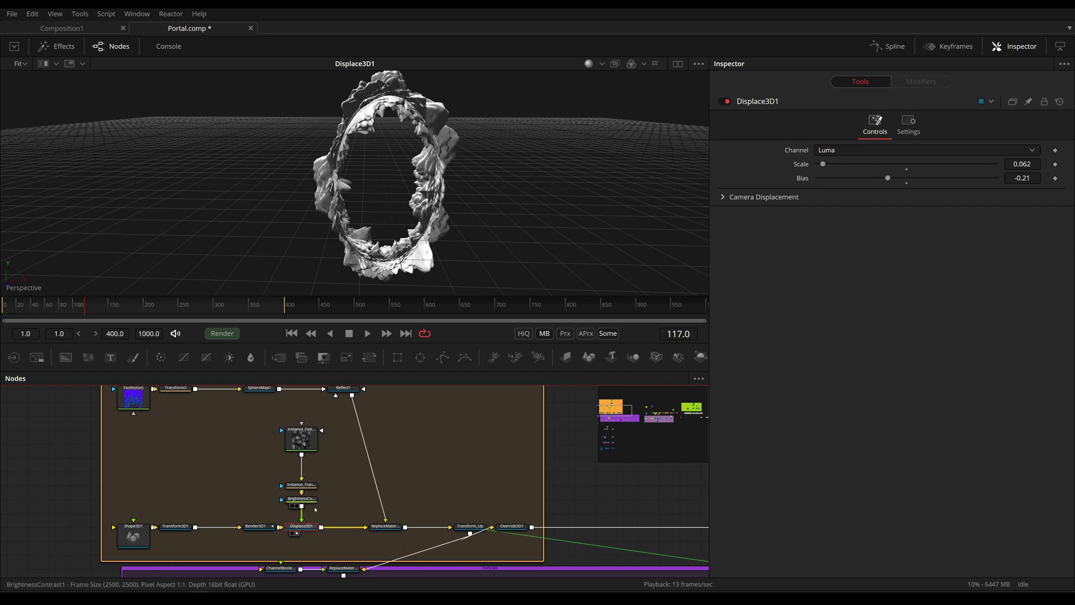
click(303, 443)
key(1)
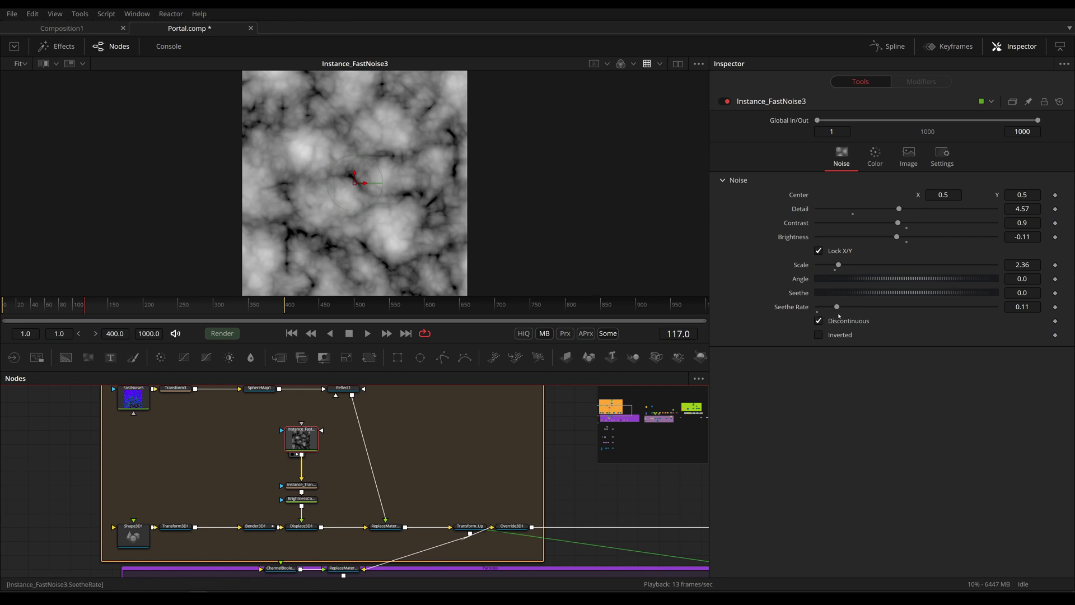
key(space)
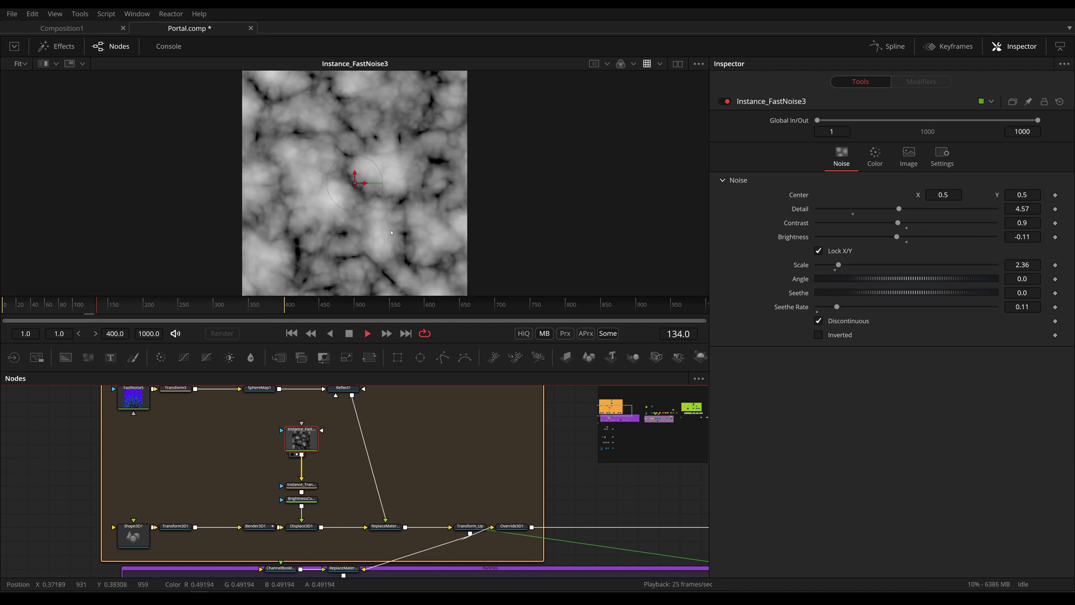
key(space)
click(291, 333)
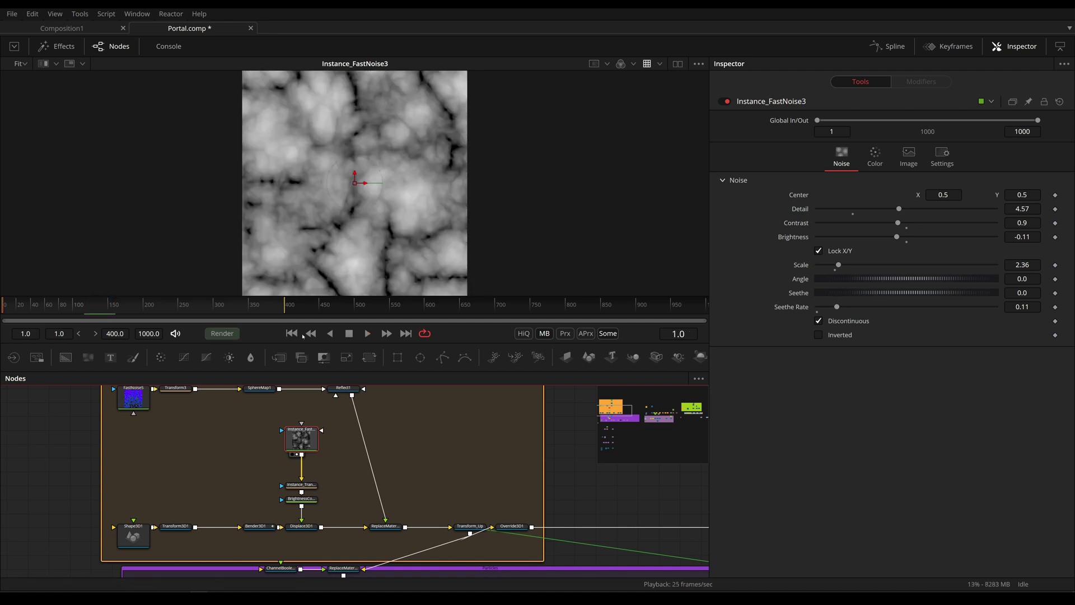
Display Instance_Transform1 to examine its mirrored noise tiling, and check the image size settings of Instance_FastNoise3
click(313, 484)
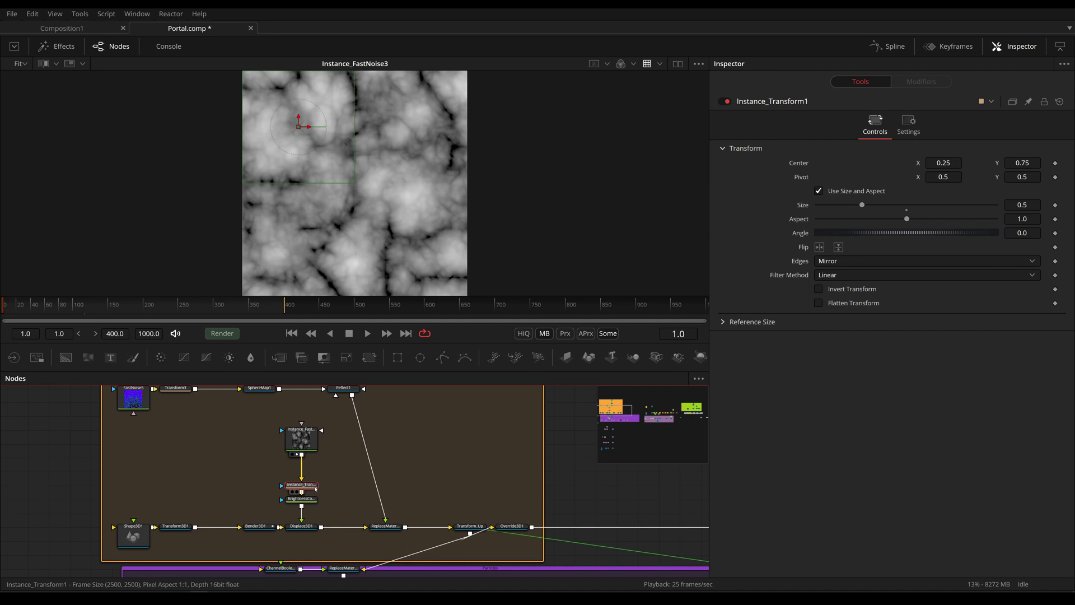
key(1)
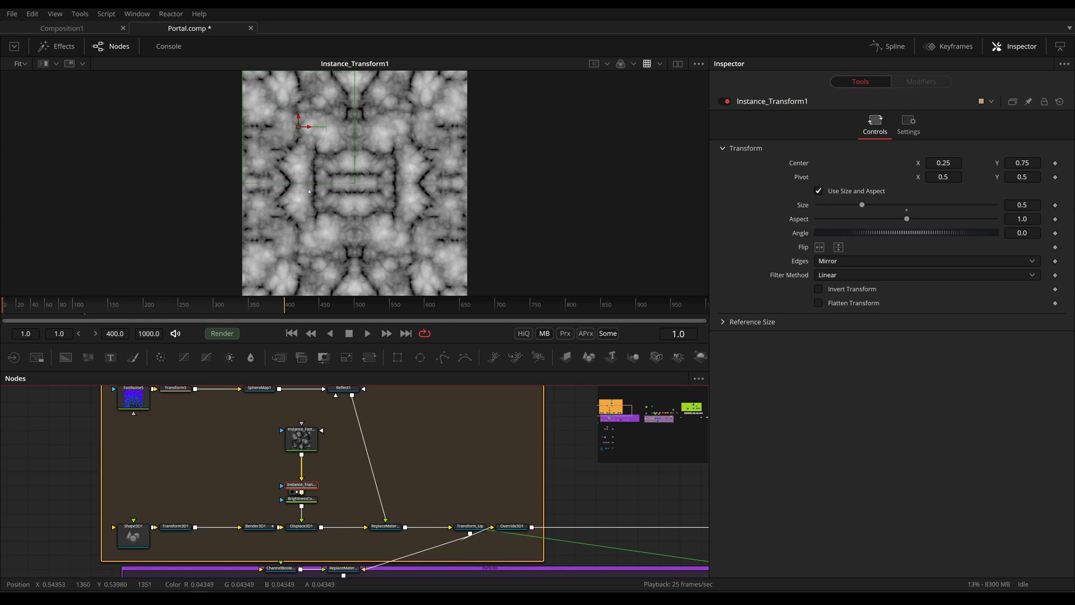
scroll(318, 136, up, 2)
click(301, 439)
click(908, 155)
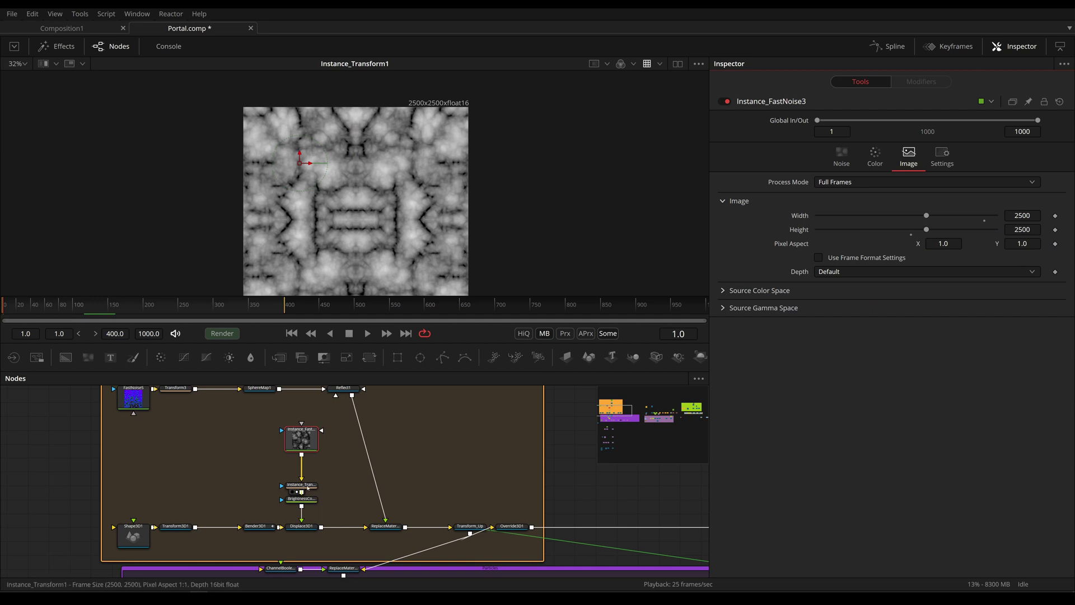
click(301, 485)
drag(367, 174, 287, 163)
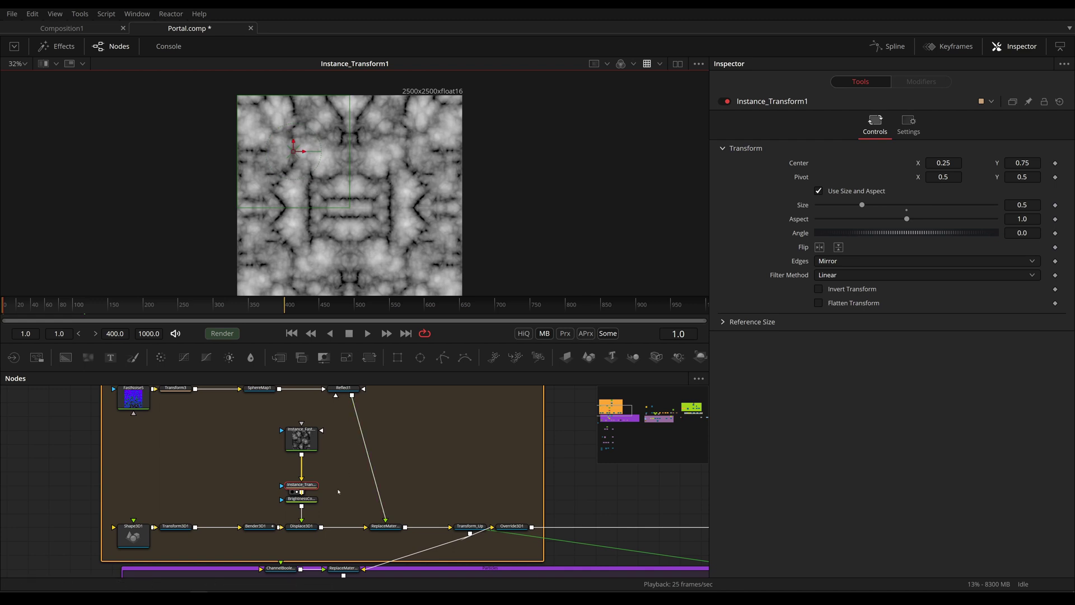
scroll(308, 486, down, 2)
Display Displace3D1 and play the animation to frame 41 to review the displaced ring
click(308, 486)
key(1)
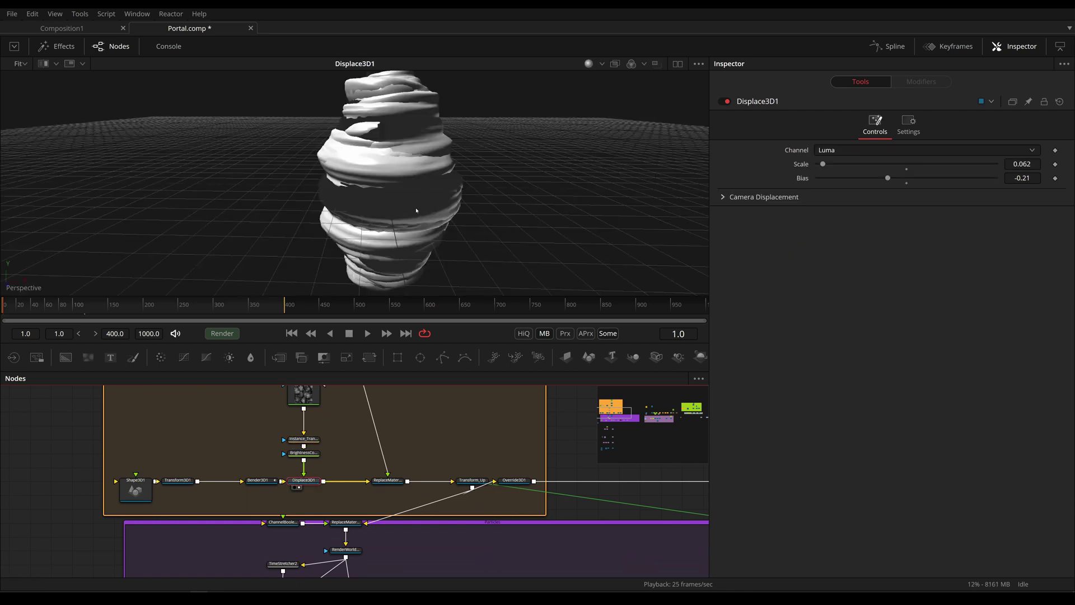
key(space)
key(space)
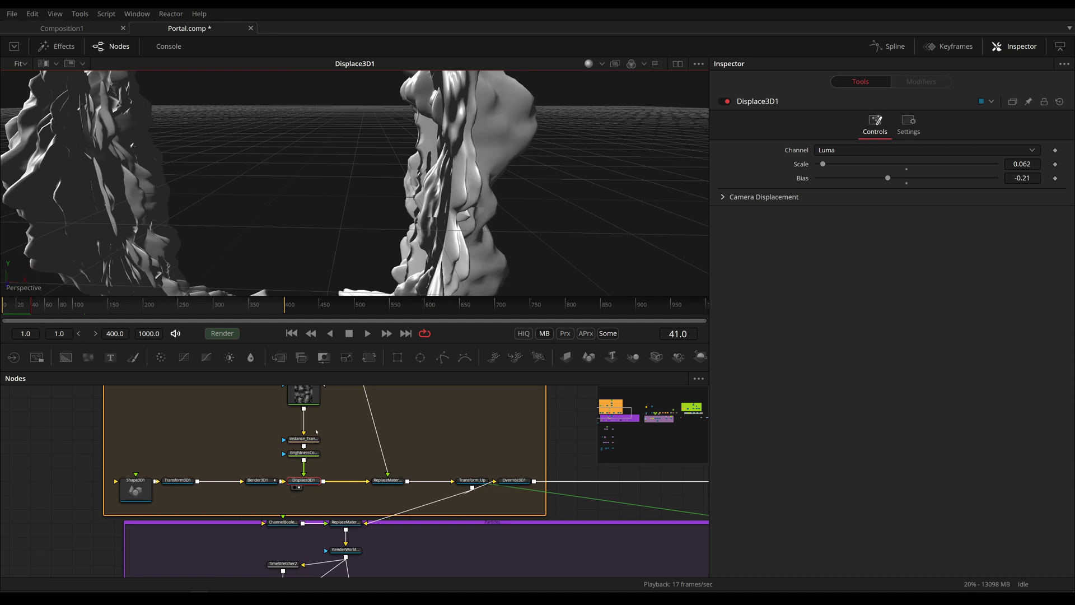
Disable and re-enable Instance_Transform1 to compare the seam on the displaced ring with and without mirroring
click(303, 439)
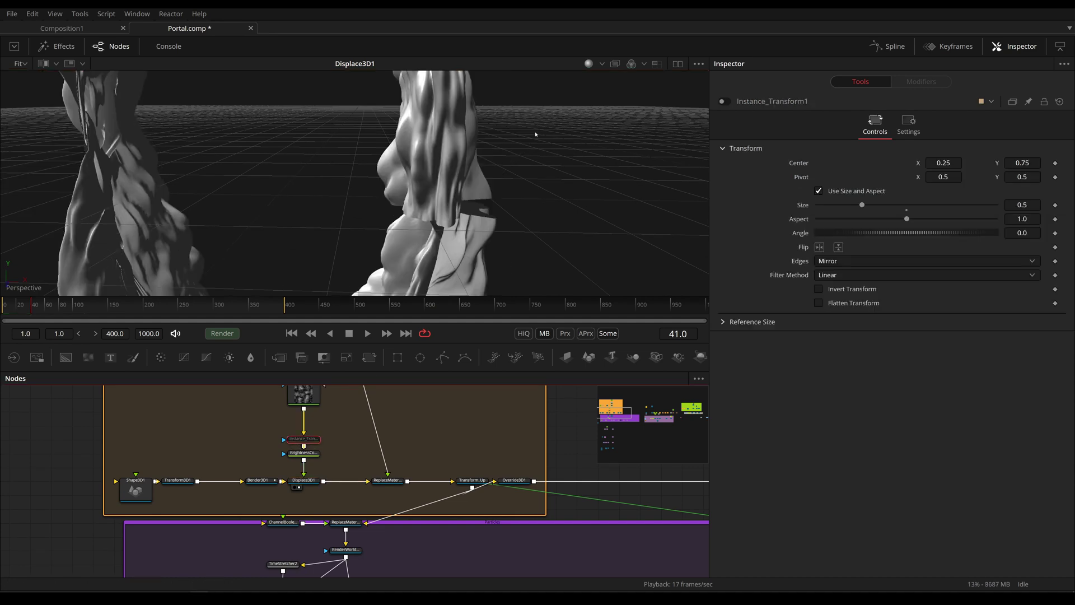
drag(472, 221, 433, 213)
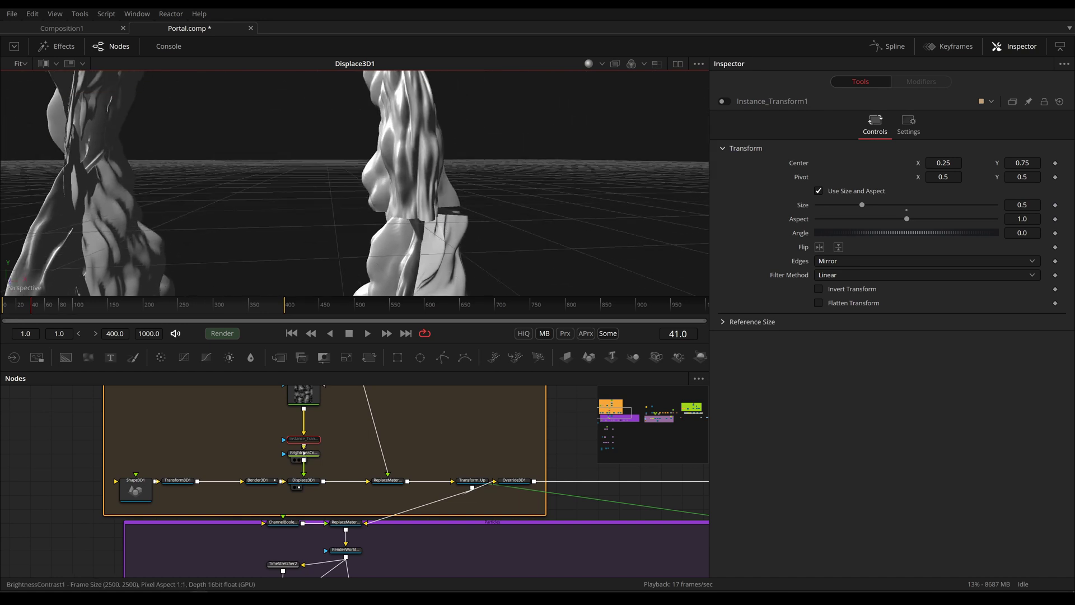
key(ctrl+p)
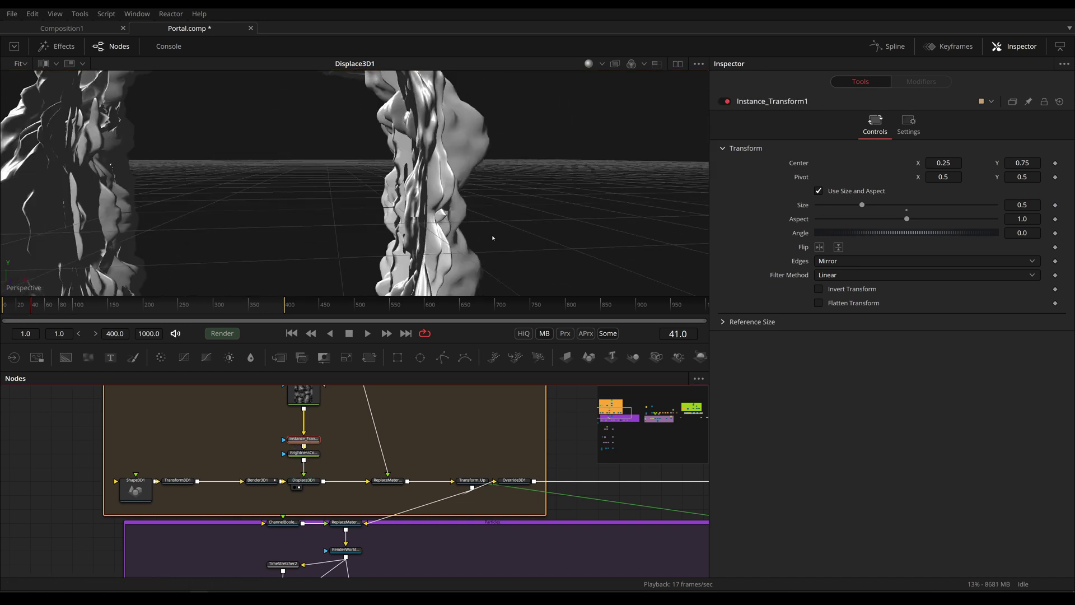
drag(446, 213, 364, 199)
View the mirrored noise from Instance_Transform1 and compare it with the high-contrast output of BrightnessContrast1
drag(325, 422, 333, 435)
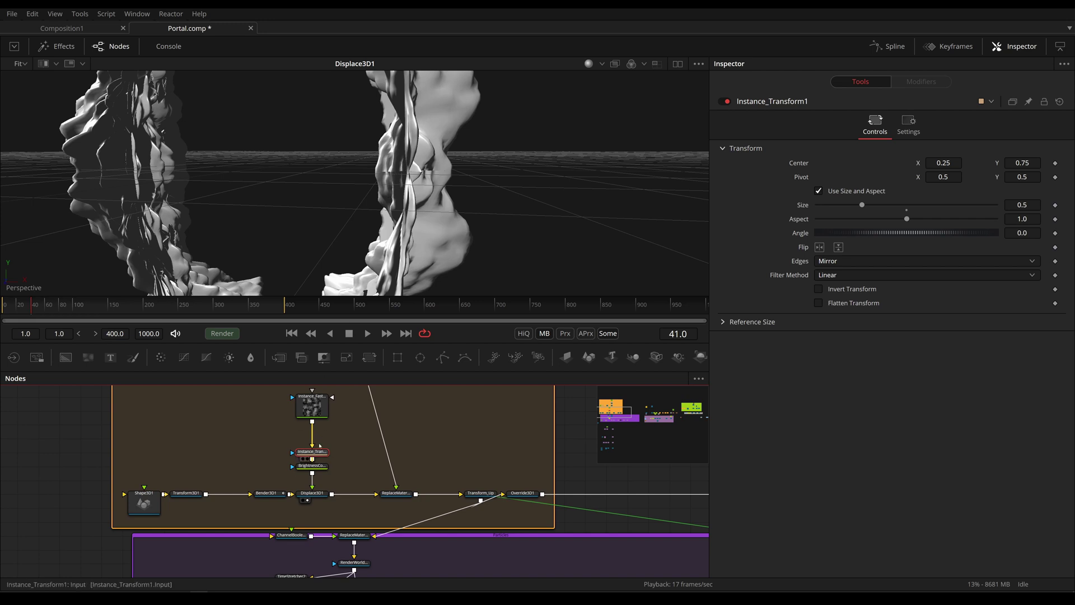
drag(312, 452, 373, 206)
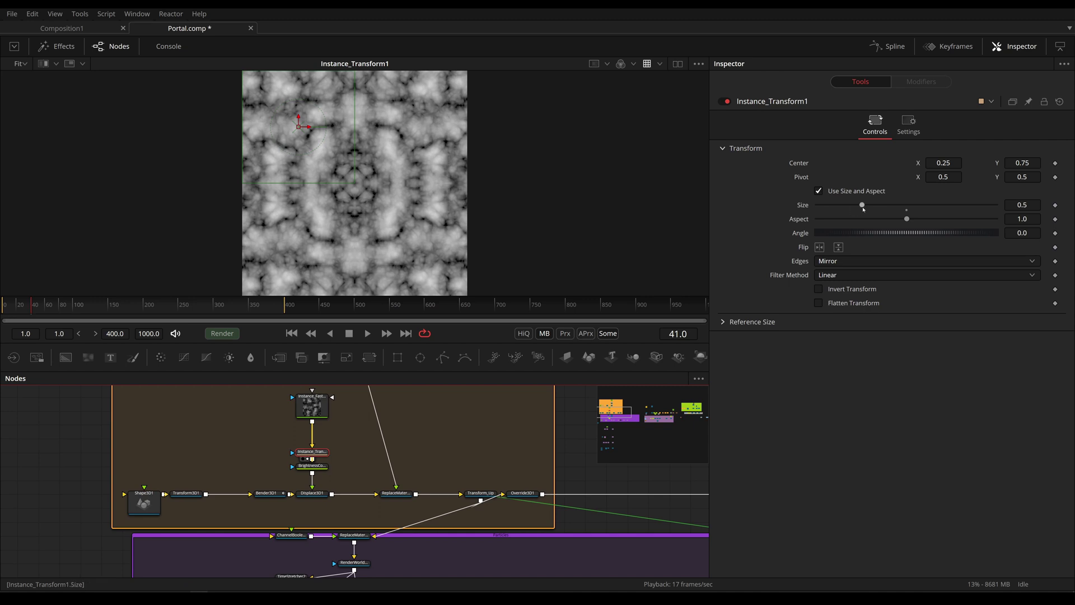
click(323, 467)
key(1)
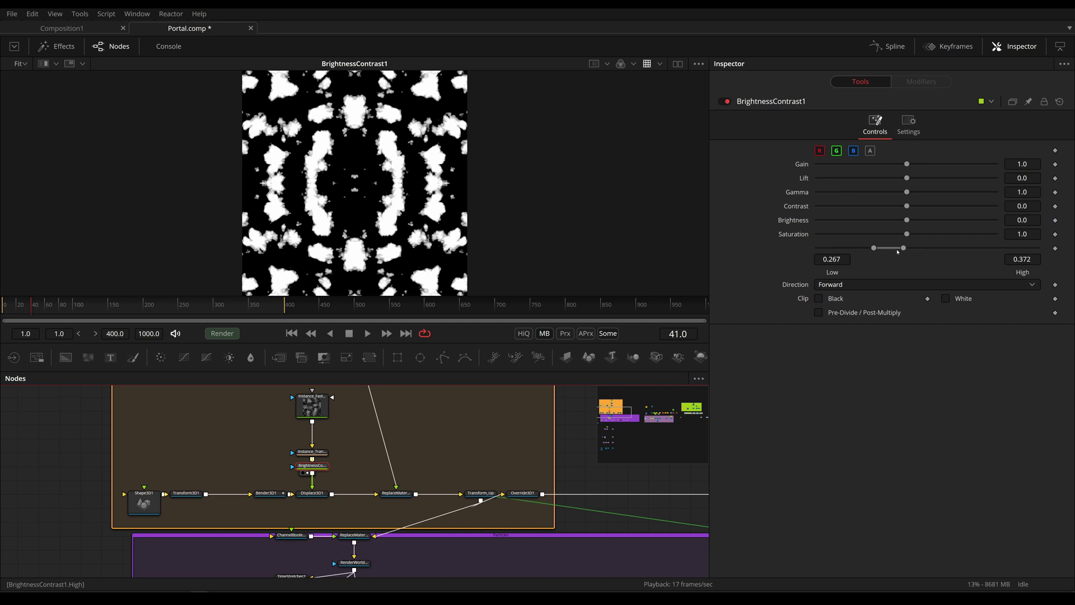
Display Displace3D1, fit the whole ring in the viewer, and play the animation to frame 110 to review the displacement
drag(318, 494, 402, 212)
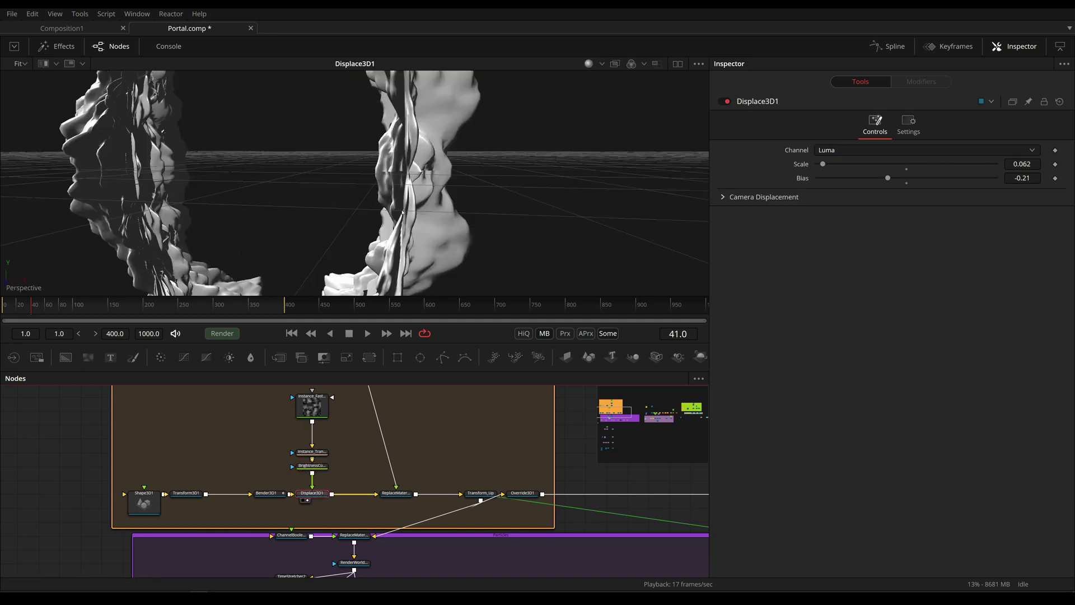
key(space)
key(f)
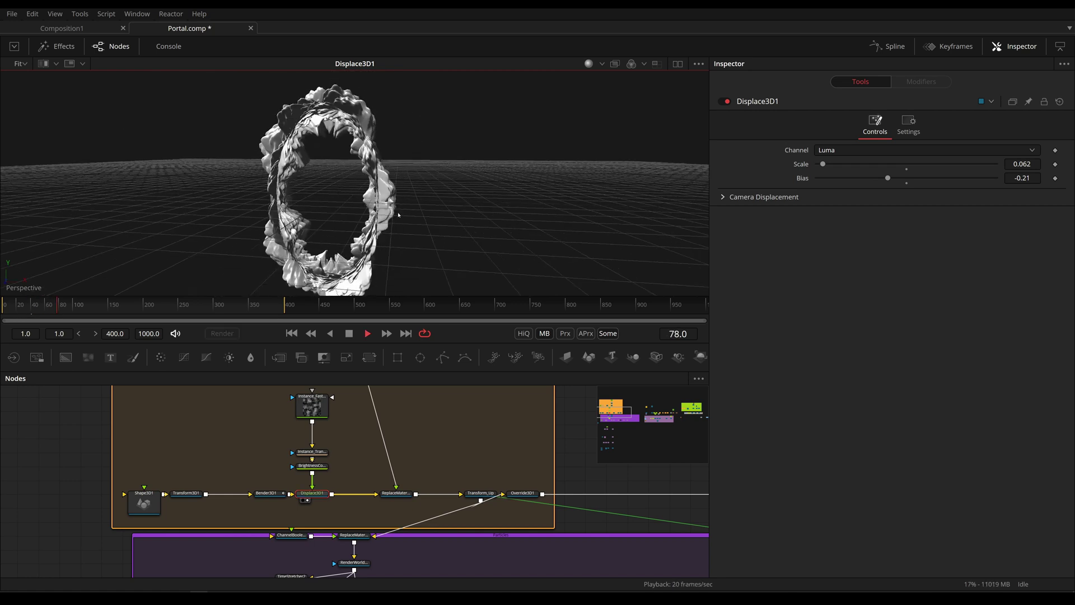
key(space)
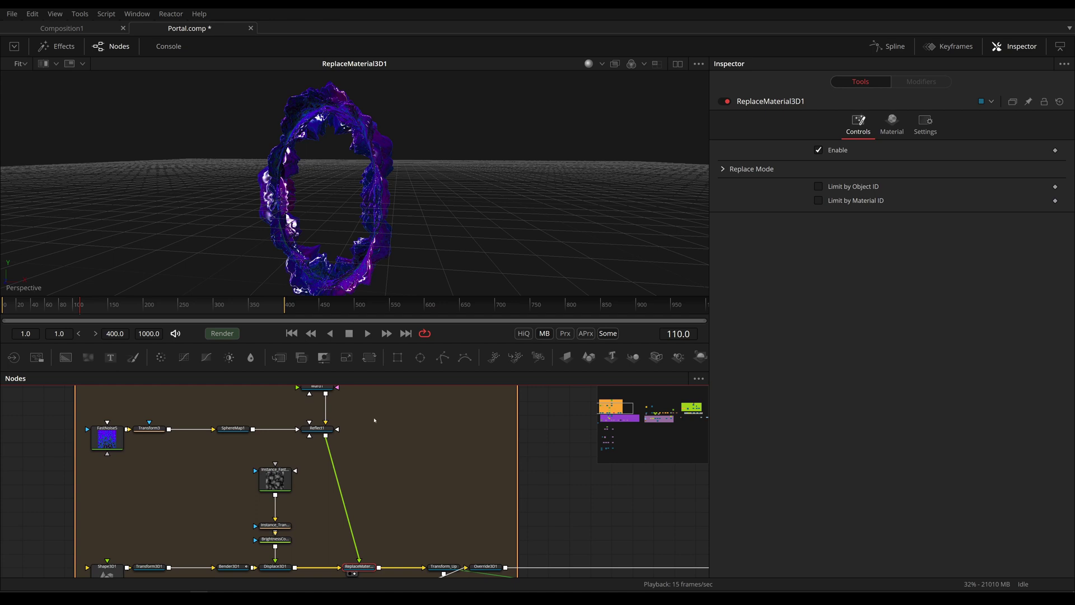
Display FastNoise6 above the material chain, check its image size and noise settings, and compare it with the mirrored output of Transform1_2
scroll(384, 446, down, 2)
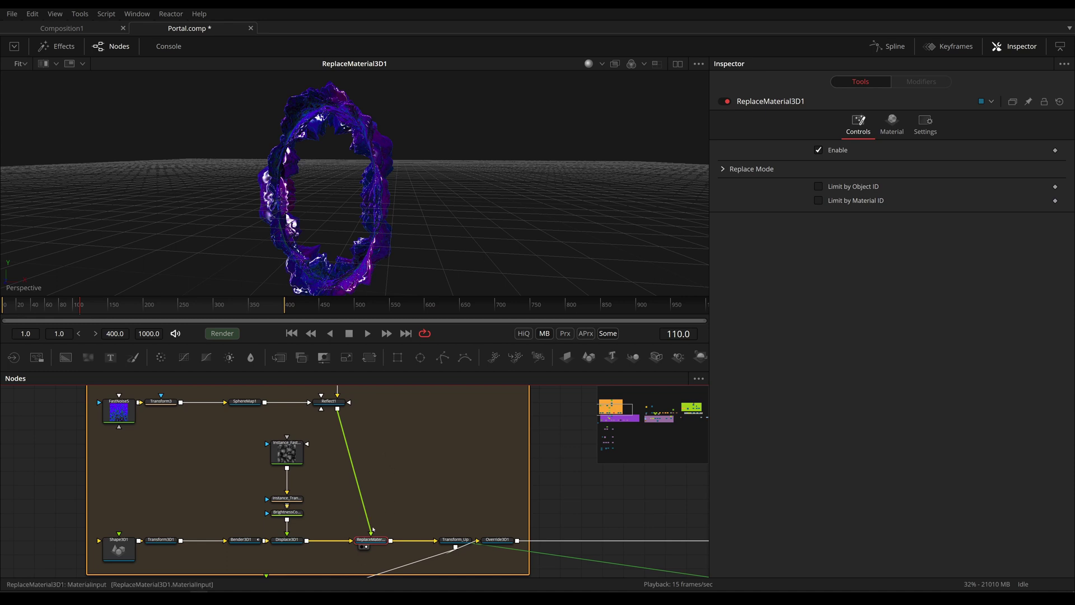
scroll(413, 490, up, 8)
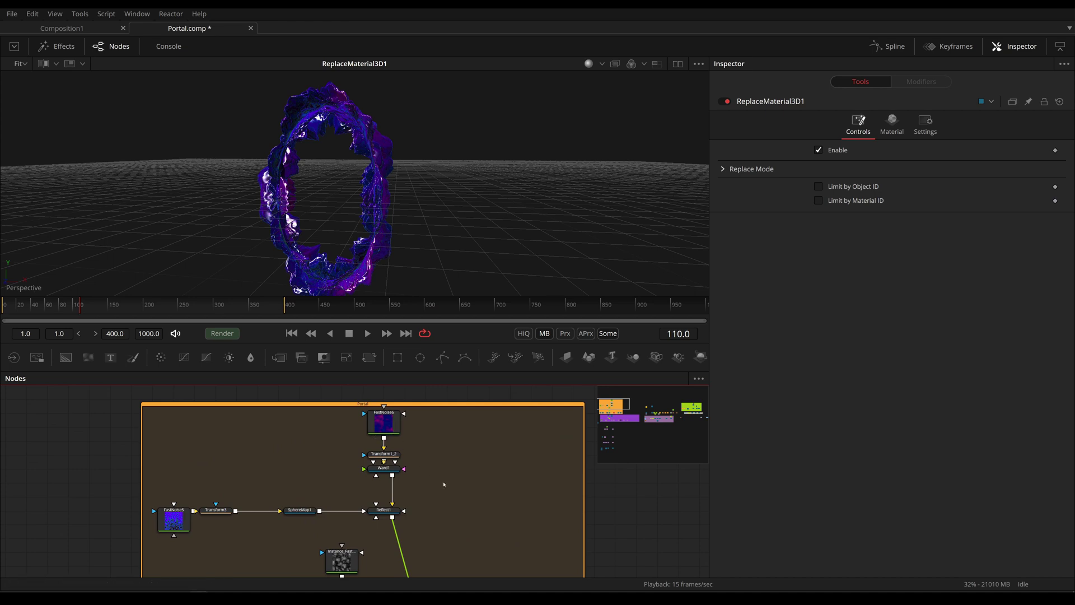
drag(448, 482, 412, 479)
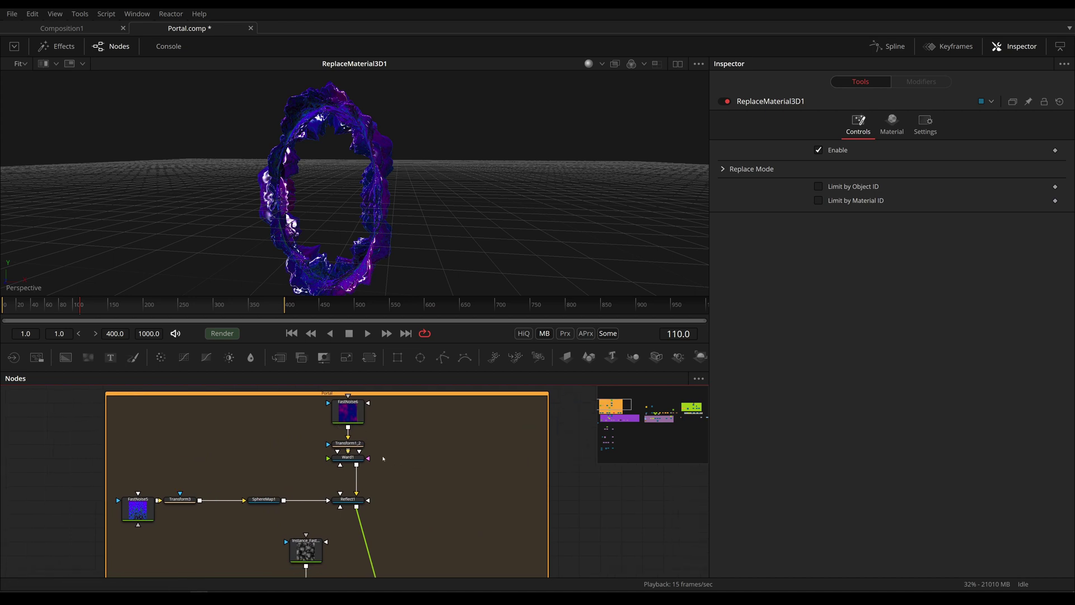
drag(348, 411, 394, 281)
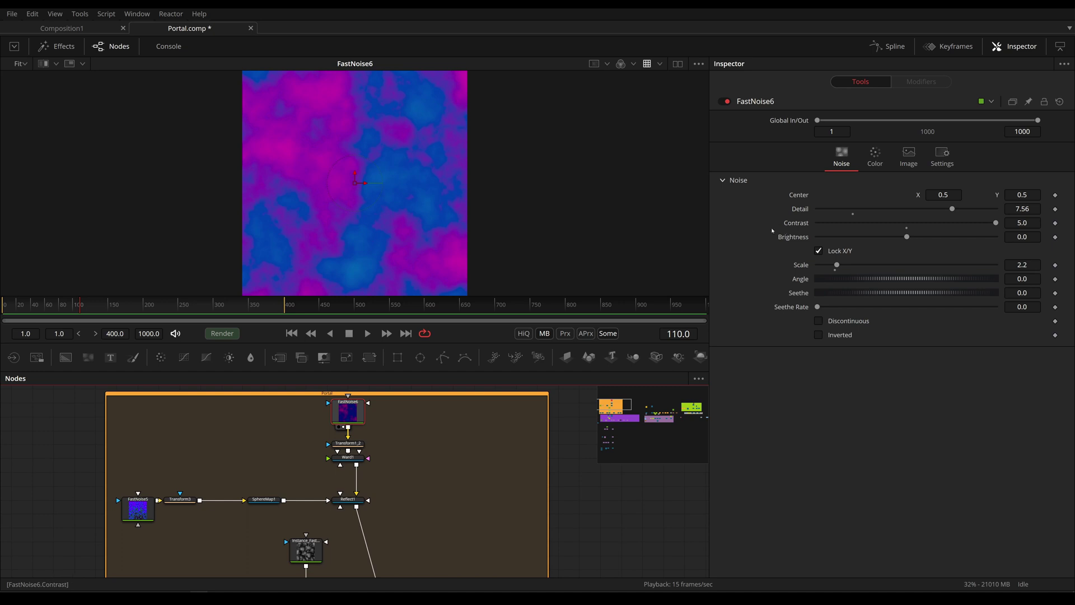
click(908, 156)
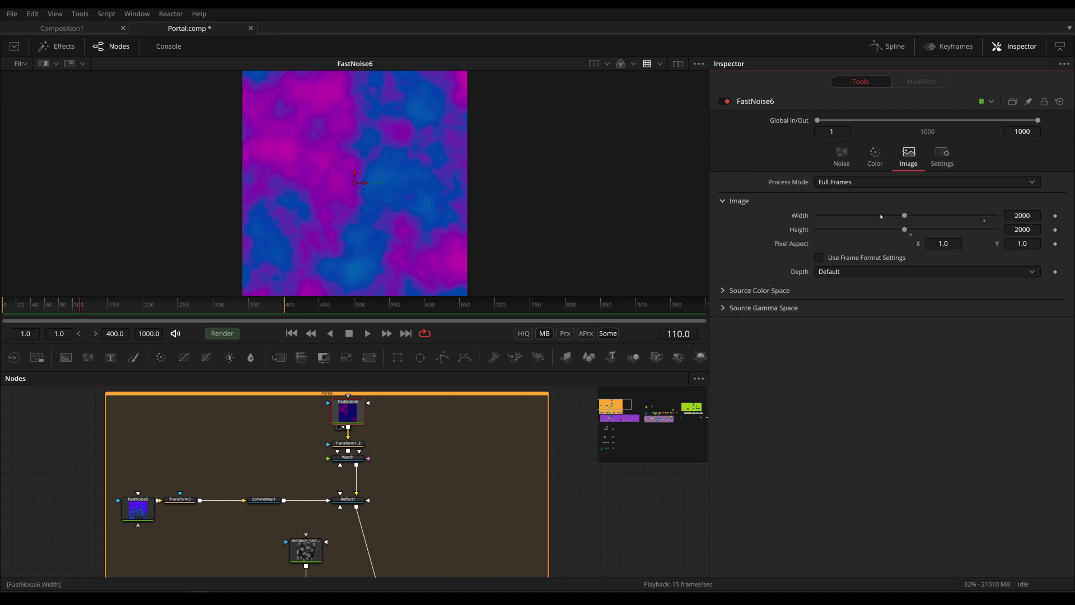
click(841, 155)
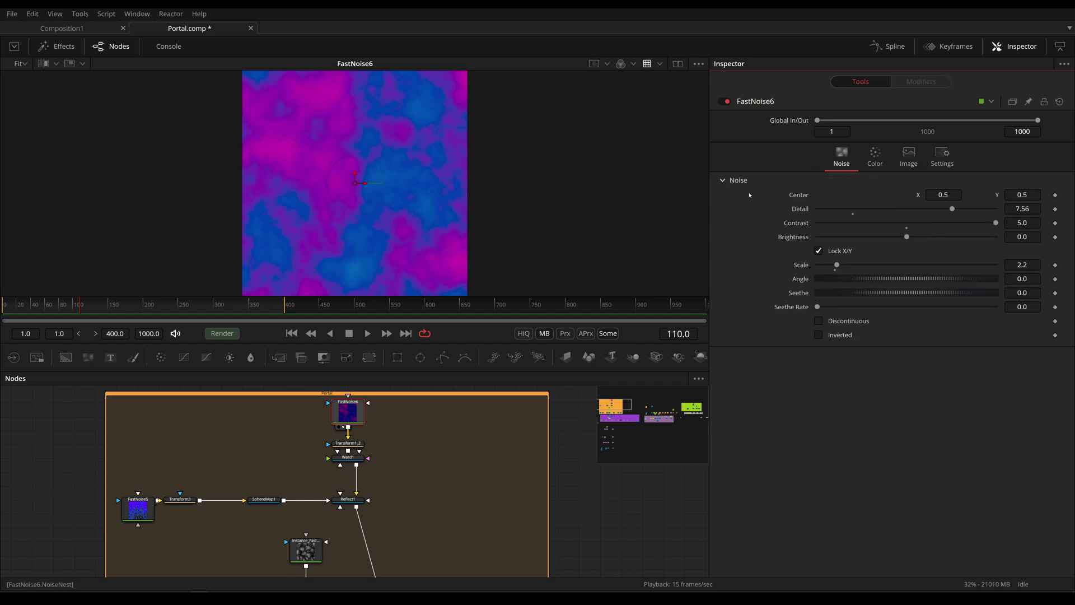
click(360, 444)
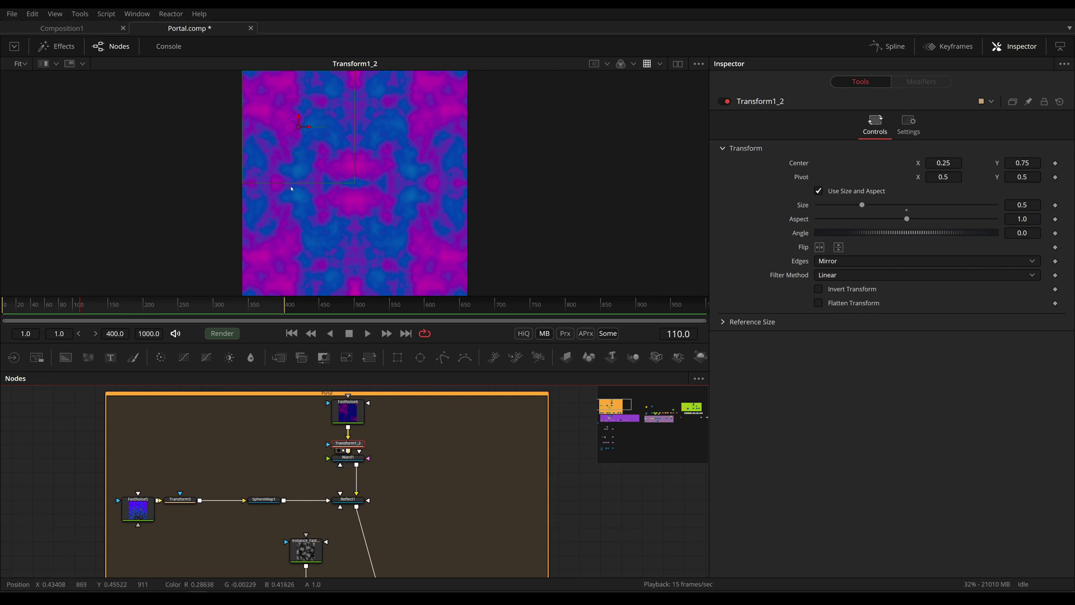
Preview the Ward1 material on the sphere and compare its highlight with the Reflect1 material's reflections
click(352, 465)
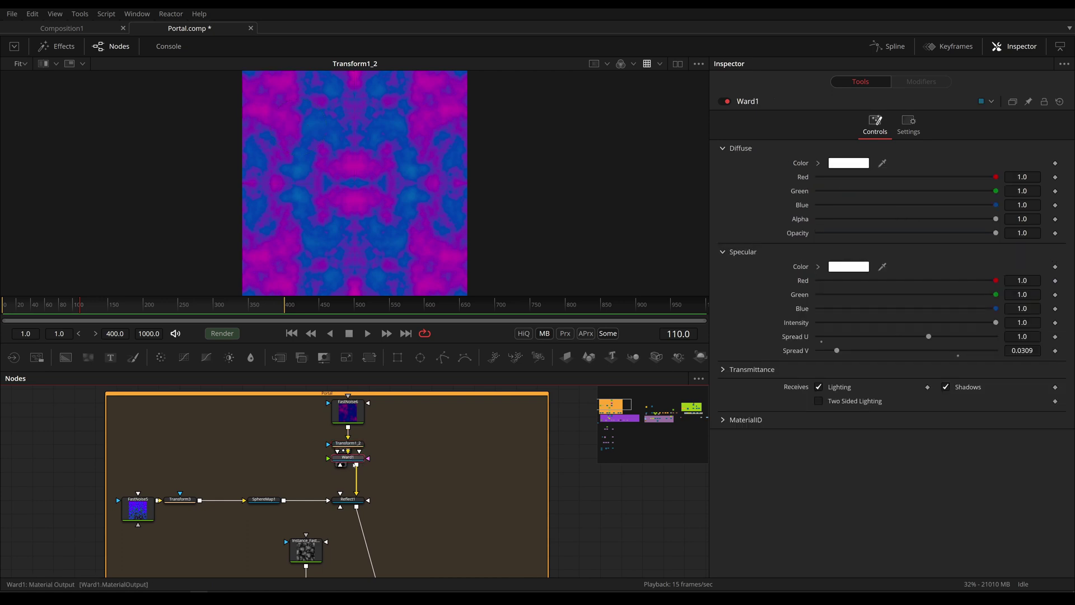
key(1)
drag(446, 154, 357, 179)
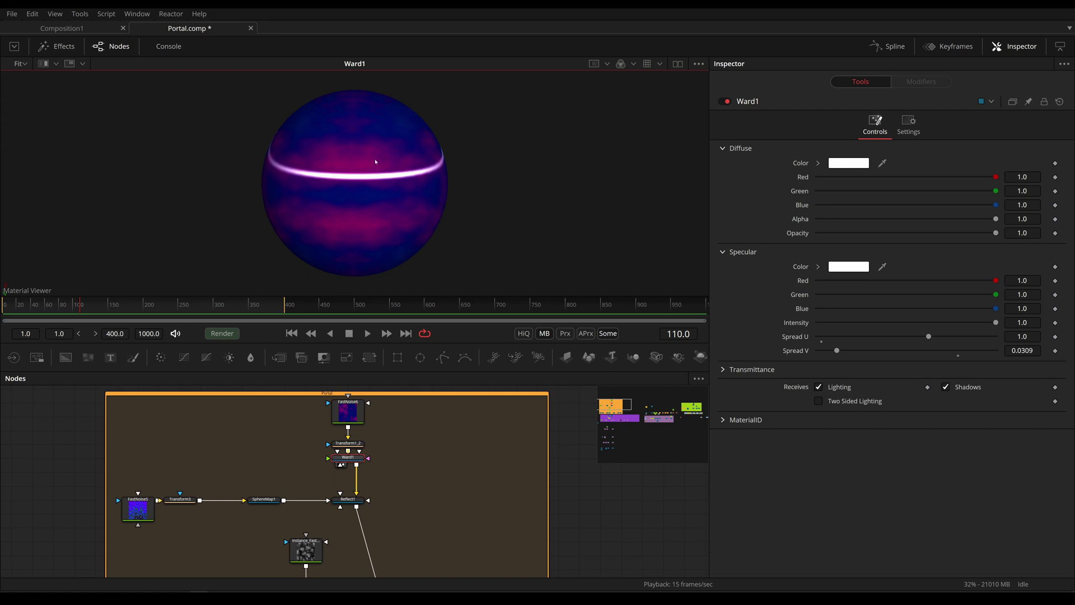
click(347, 499)
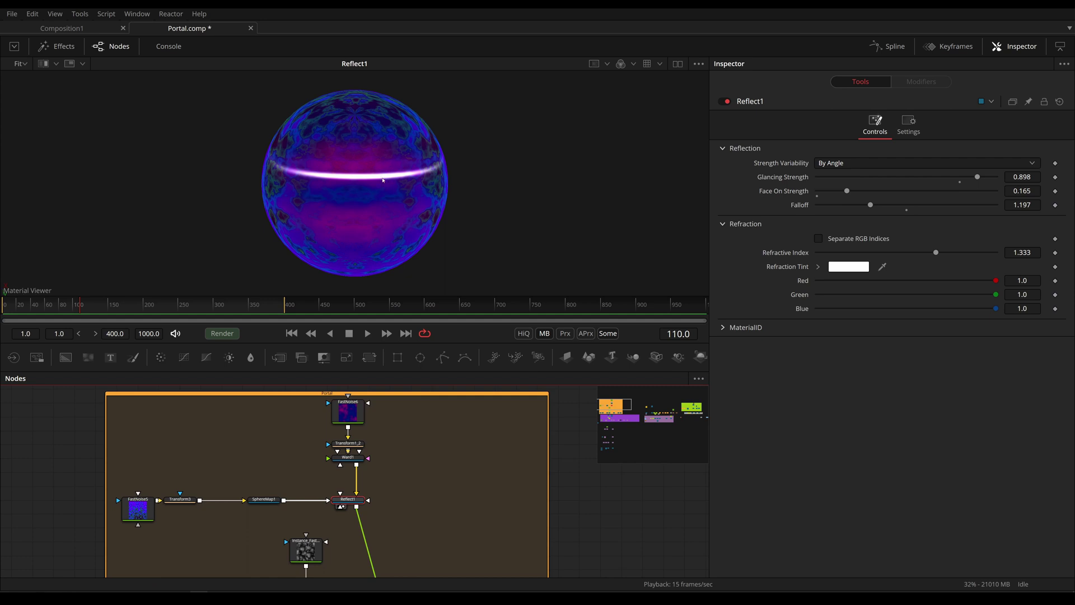
mouse_move(361, 200)
mouse_down()
mouse_move(371, 163)
mouse_move(348, 201)
mouse_move(357, 194)
mouse_up()
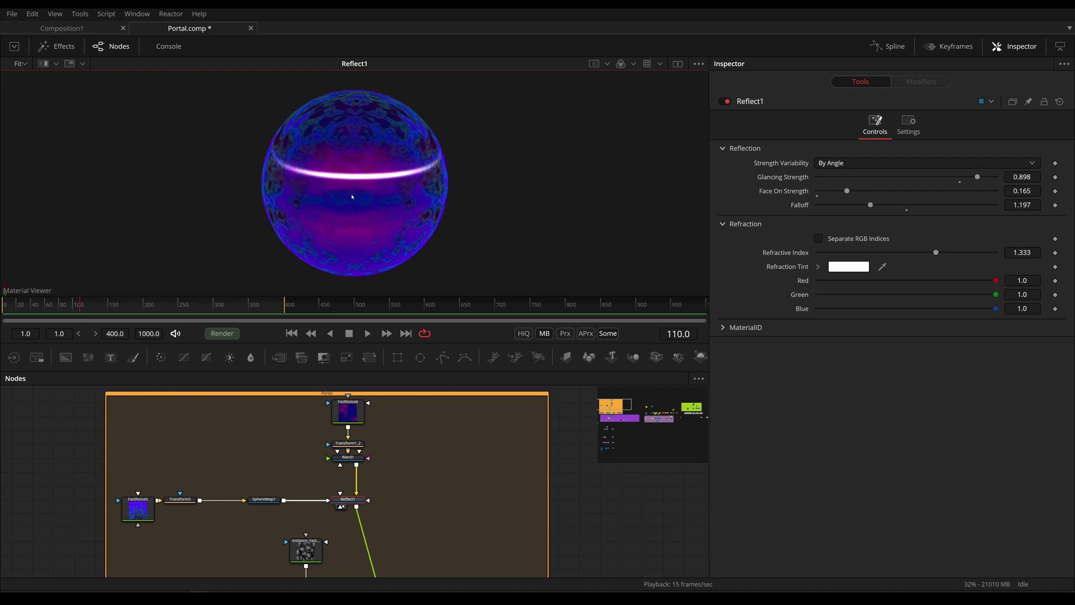
Display FastNoise5, check its gradient color and noise settings, and view its mirrored version from Transform3
click(148, 510)
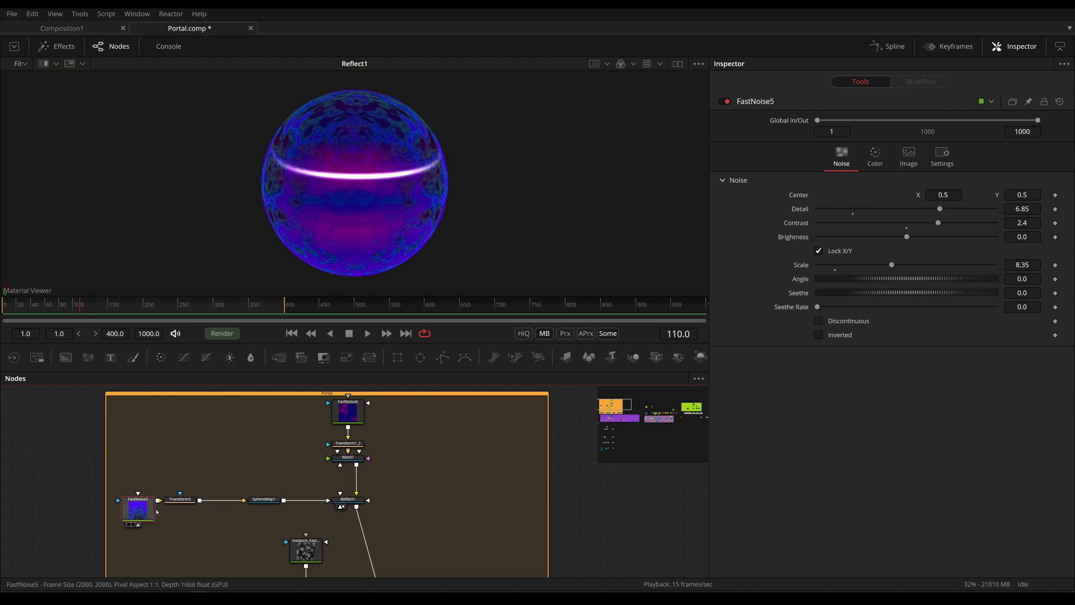
key(1)
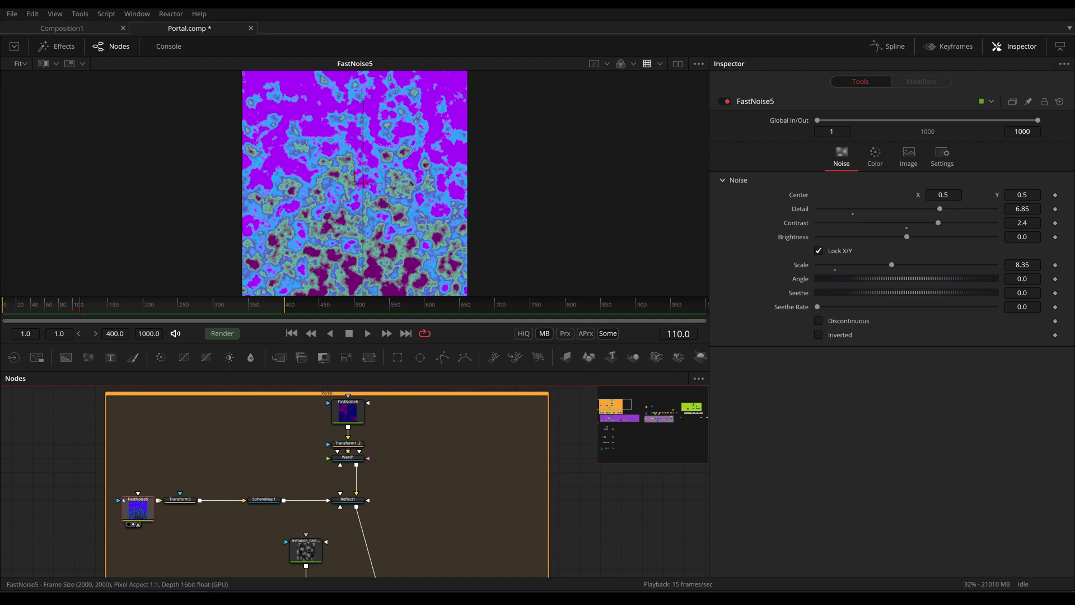
click(875, 155)
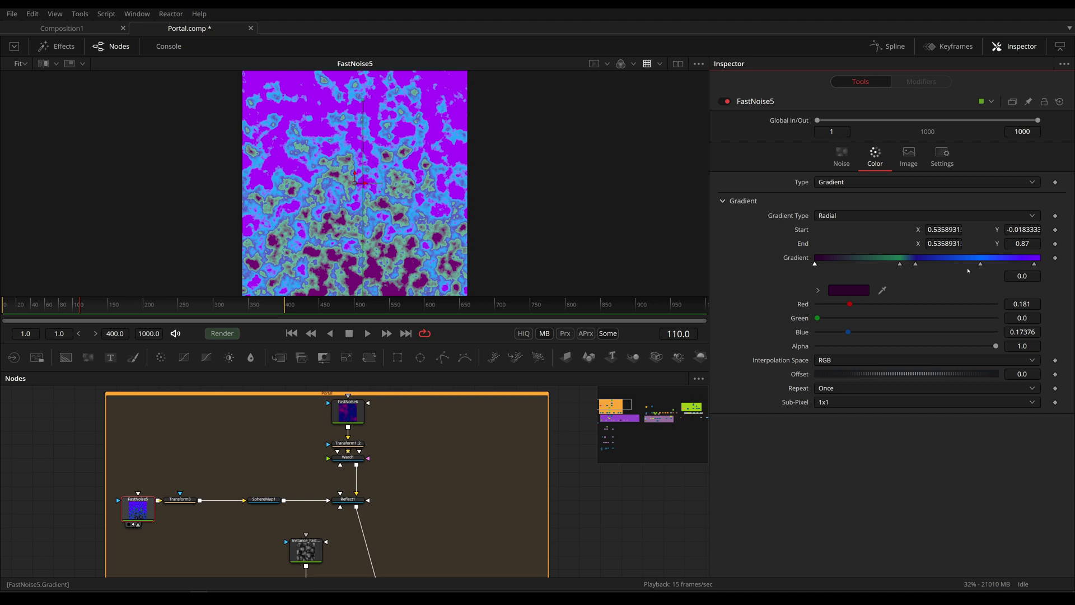
click(843, 158)
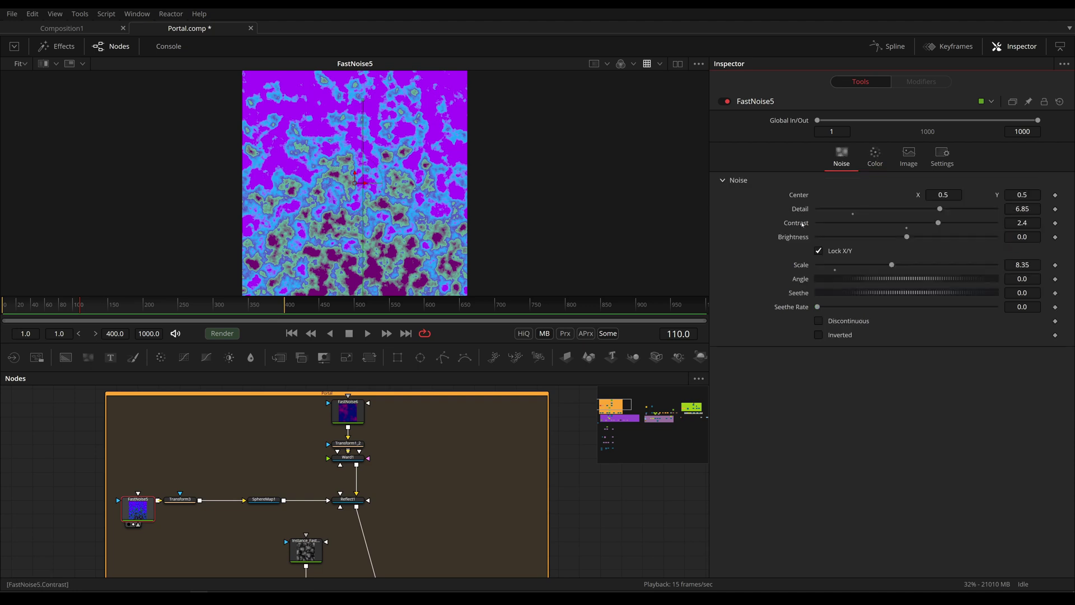
click(180, 499)
key(1)
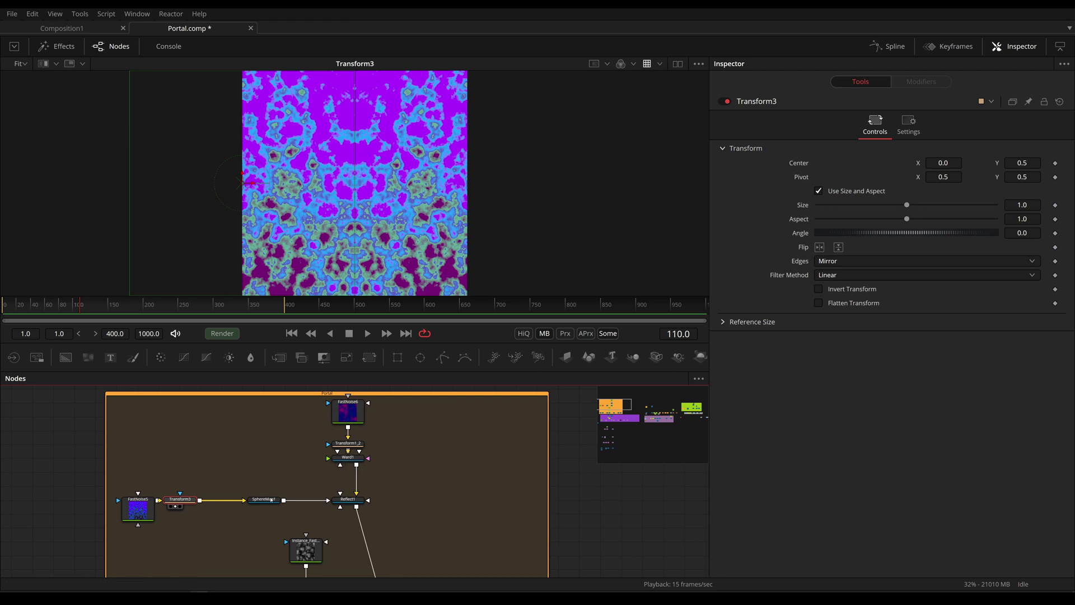
Preview SphereMap1 on the sphere, then disable and re-enable Transform3 to compare the seam with and without mirroring
click(264, 499)
key(1)
click(363, 191)
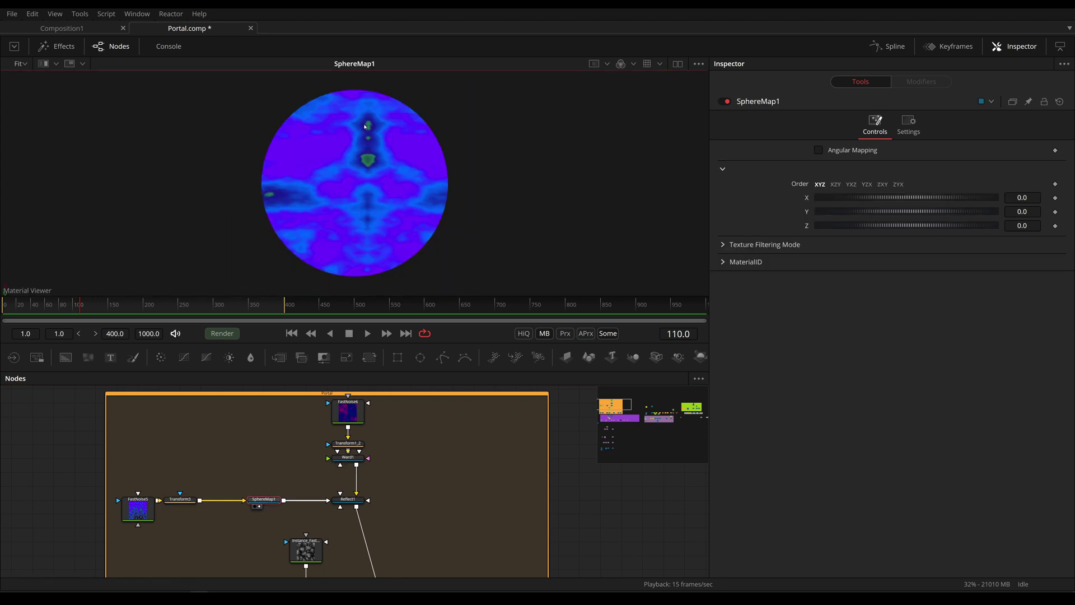
click(180, 500)
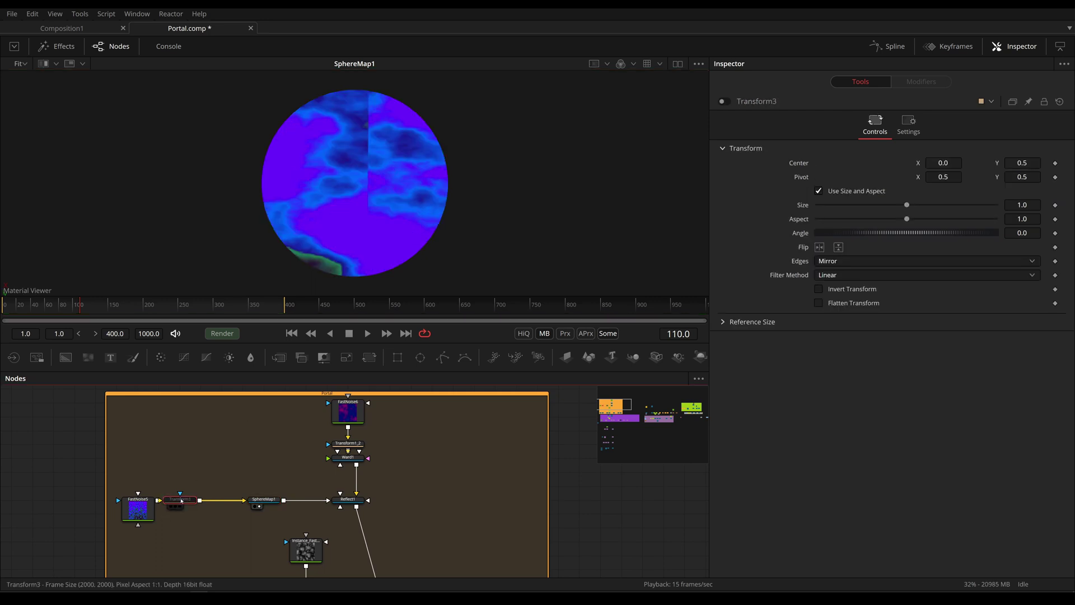
key(ctrl+p)
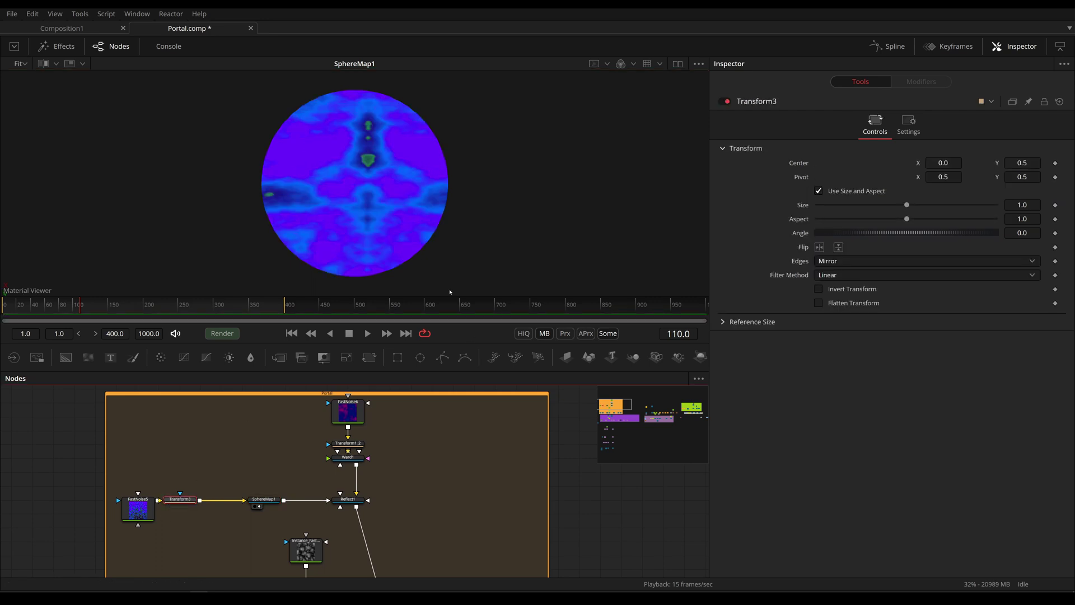
Display Reflect1 again and rotate the preview sphere to examine the combined material from another angle
click(348, 499)
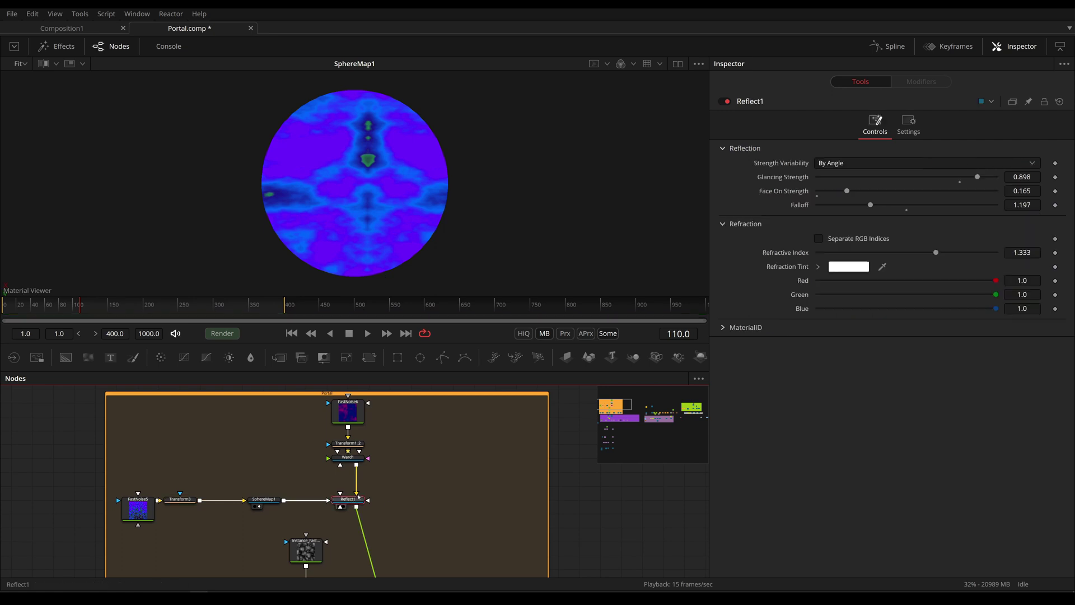
key(1)
drag(391, 165, 369, 170)
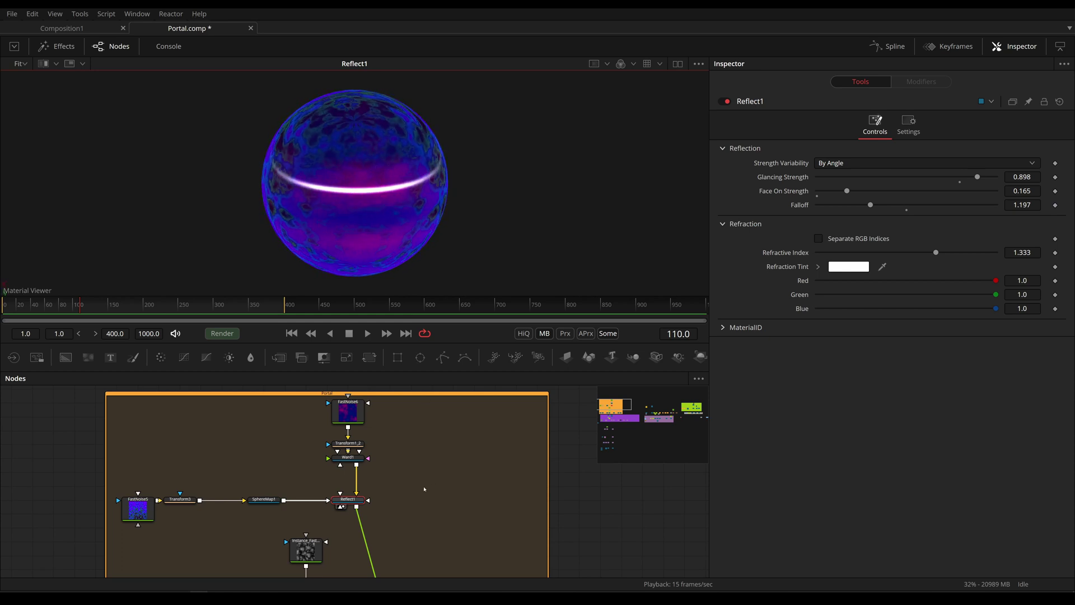
Display ReplaceMaterial3D1 and examine the reflective material on the ring up close and from several angles
scroll(425, 489, down, 5)
click(387, 483)
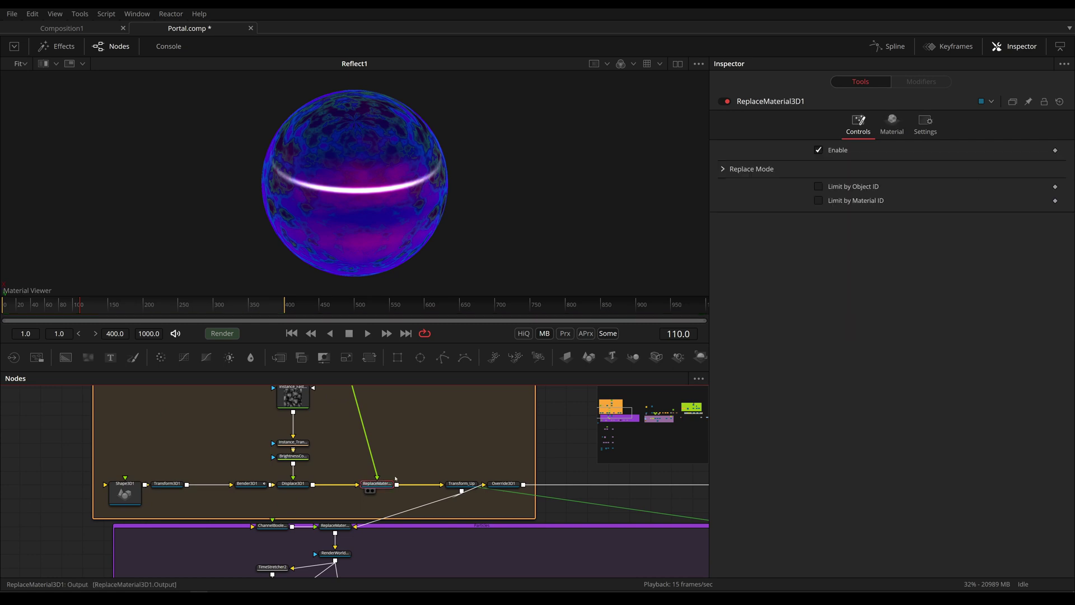
key(1)
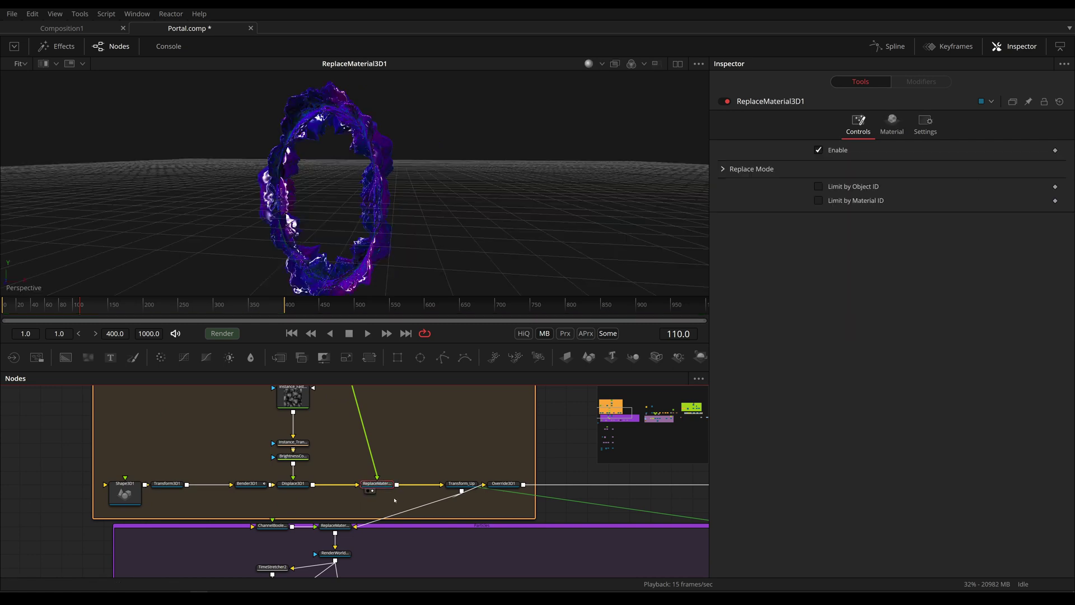
scroll(353, 190, up, 5)
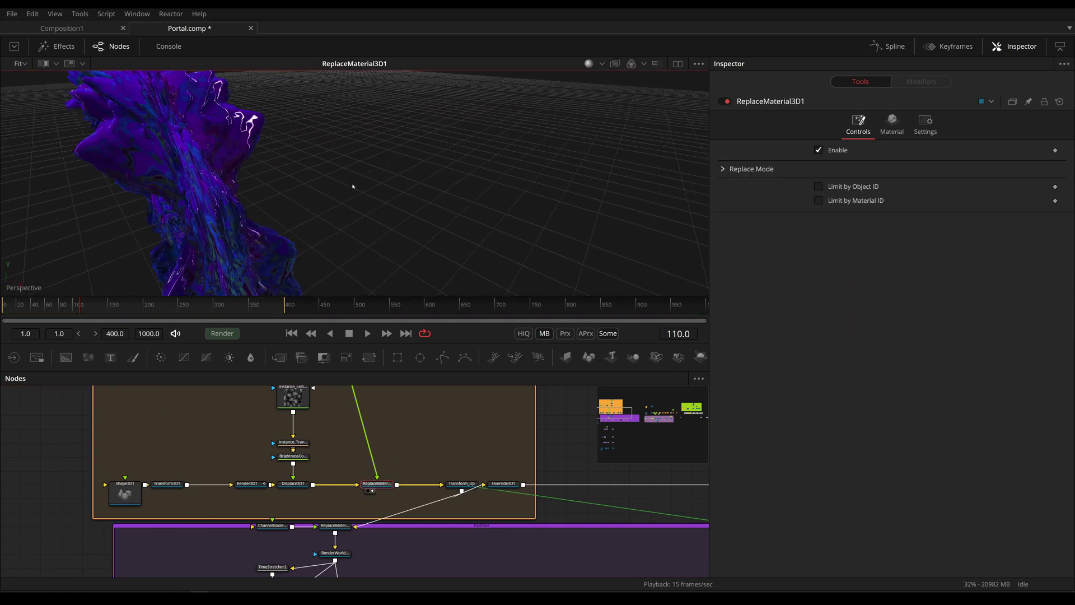
scroll(330, 198, down, 5)
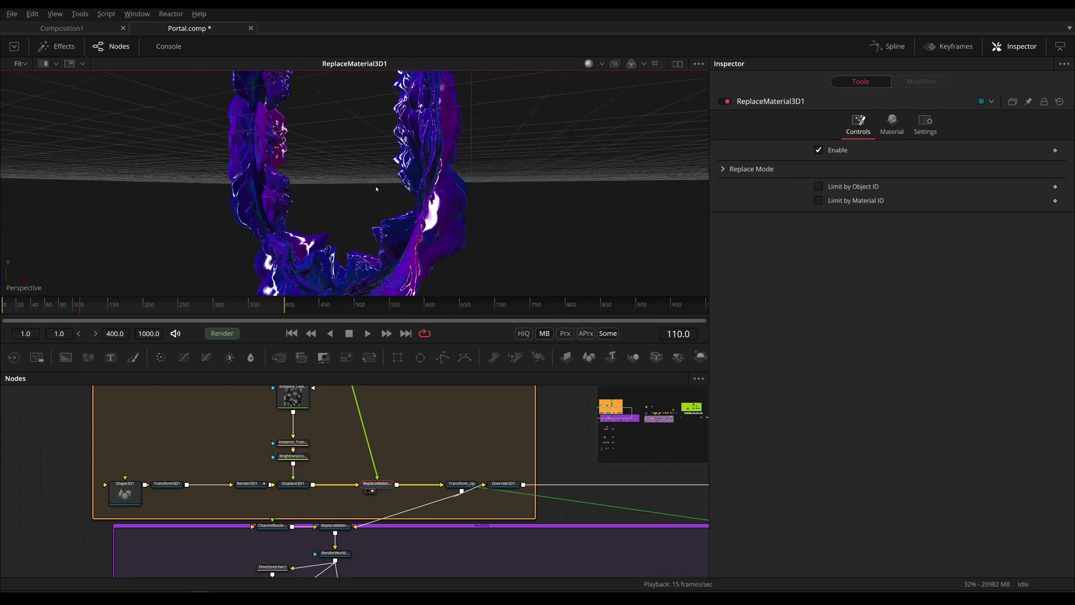
mouse_move(350, 222)
mouse_down()
mouse_move(384, 193)
mouse_move(352, 221)
mouse_up()
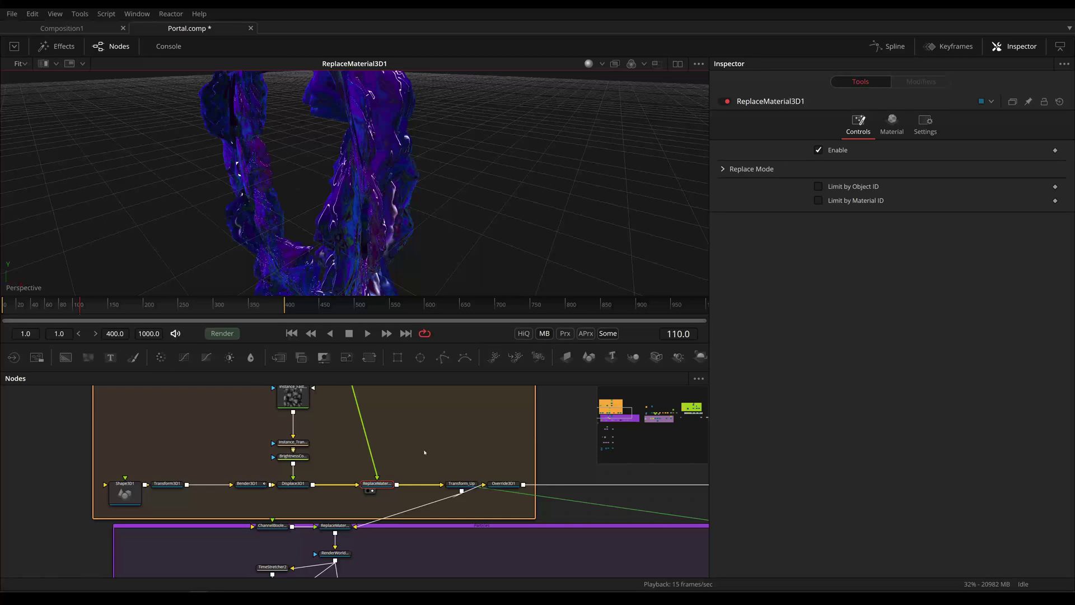
Display Transform_Up and examine the ring's raised position above the grid along with its Y translation
click(460, 483)
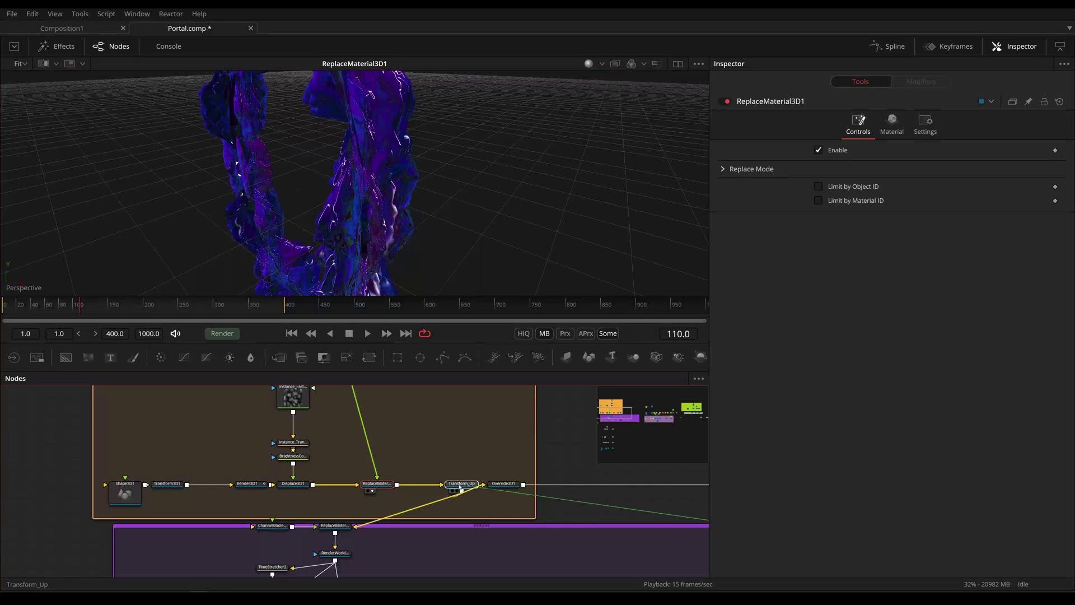
key(1)
drag(414, 280, 427, 216)
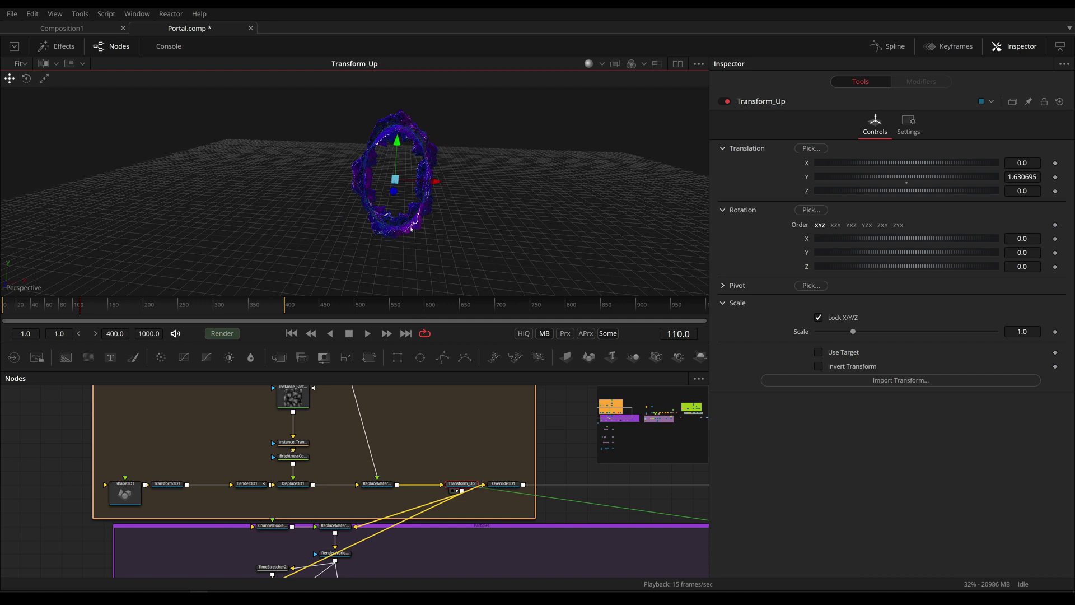
Display Override3D1 and check the Object ID assigned to the portal ring
scroll(518, 444, right, 2)
click(383, 482)
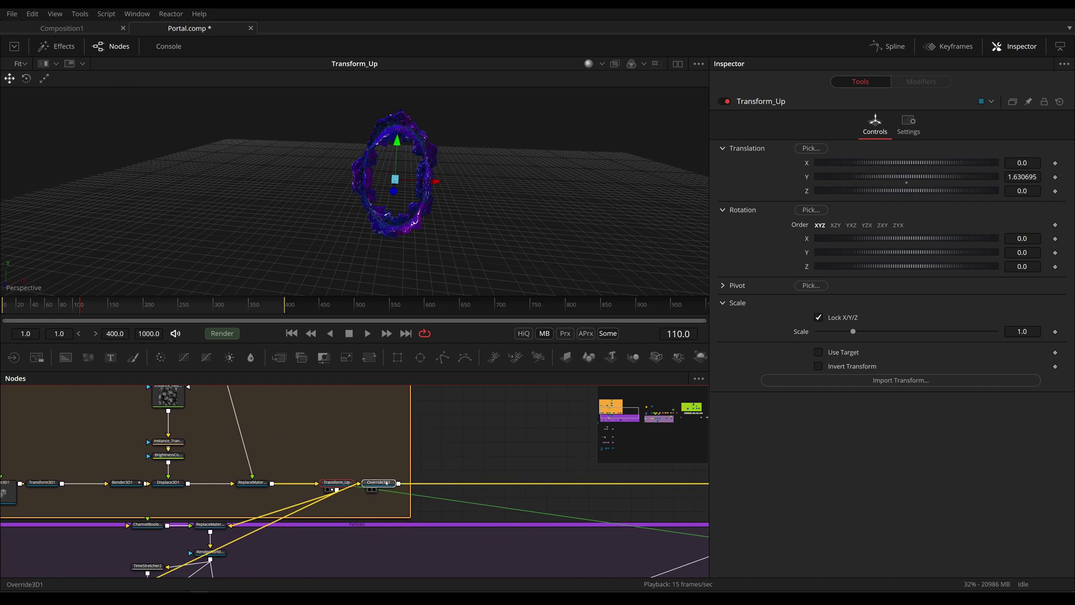
key(1)
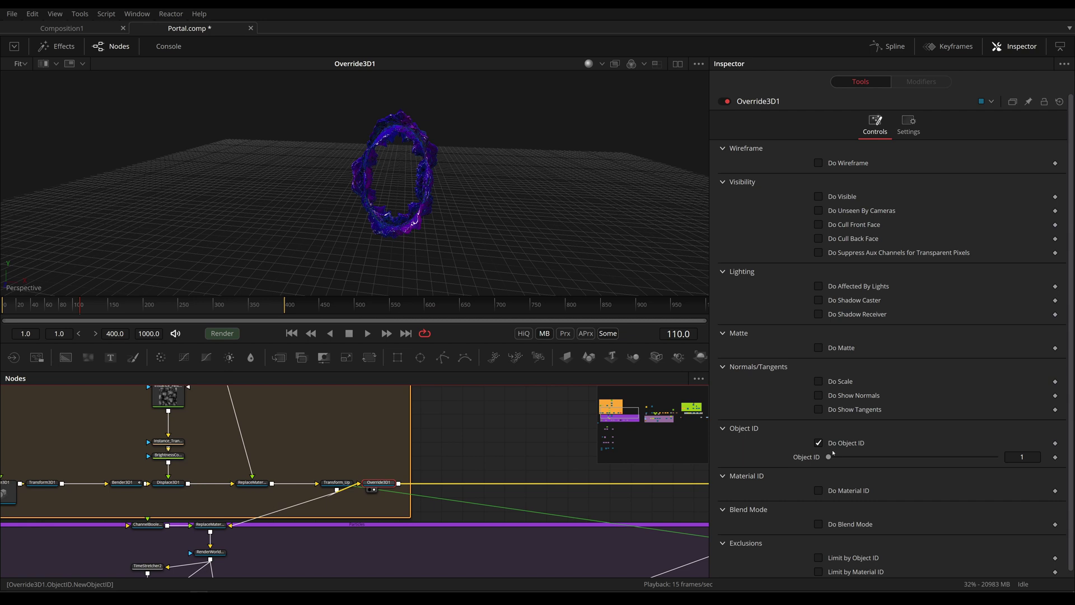
Follow the ring's output to Merge3D3 and open its settings to examine how it joins the lights and camera
drag(600, 476, 329, 457)
drag(545, 472, 337, 479)
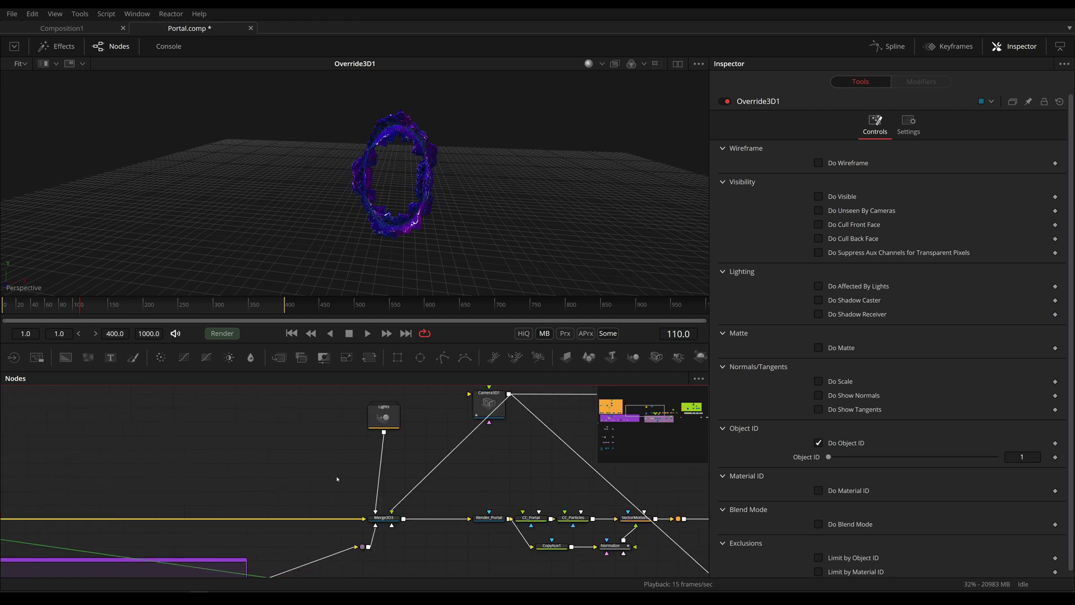
click(386, 519)
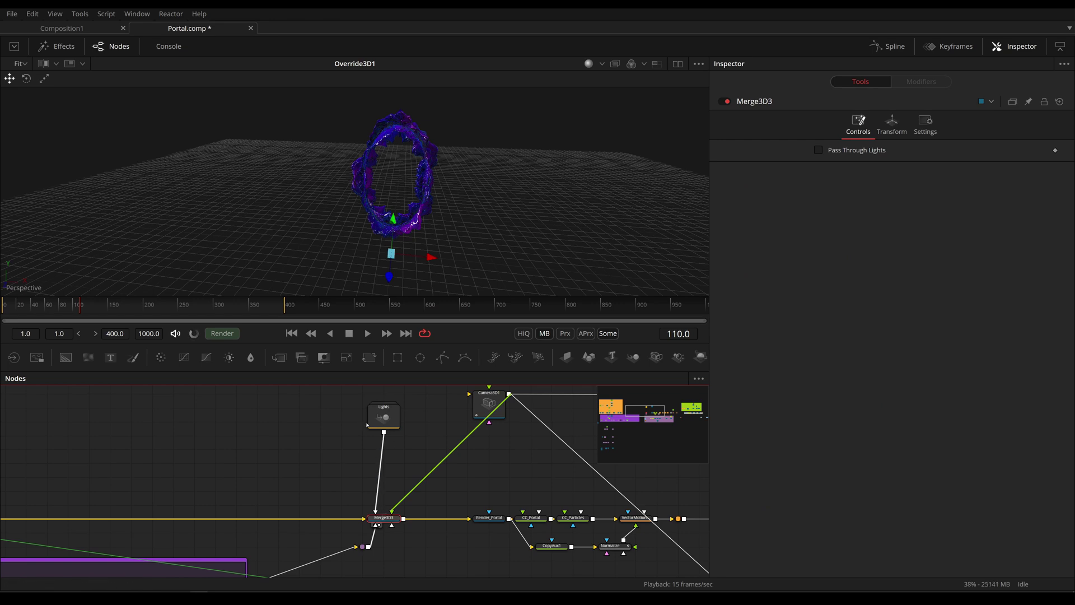
Display Merge3D3 from the first frame and play the animation to examine the lit ring from another angle
key(Home)
key(1)
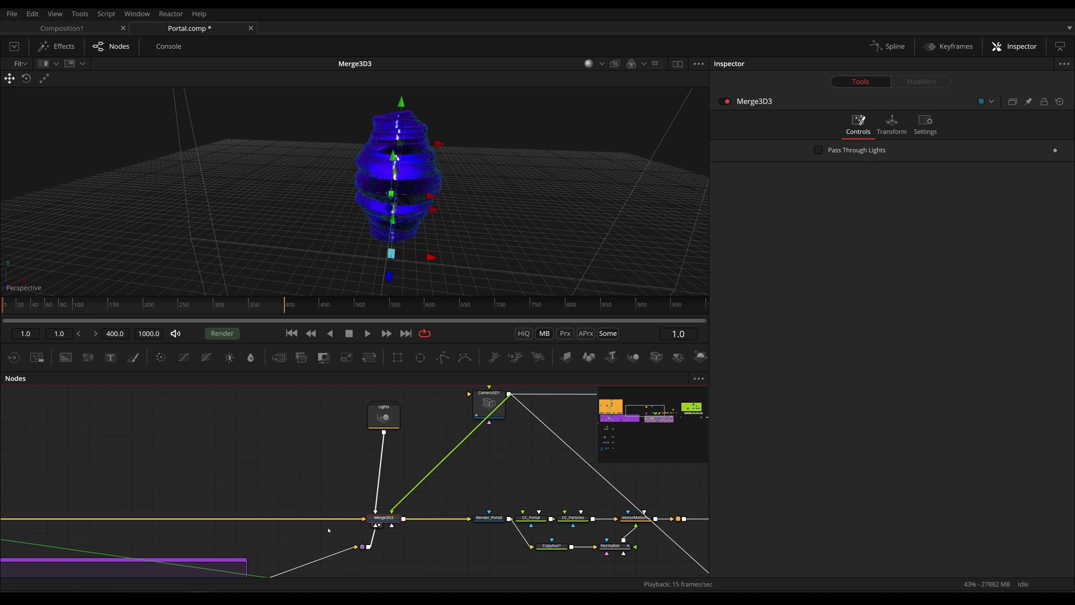
key(space)
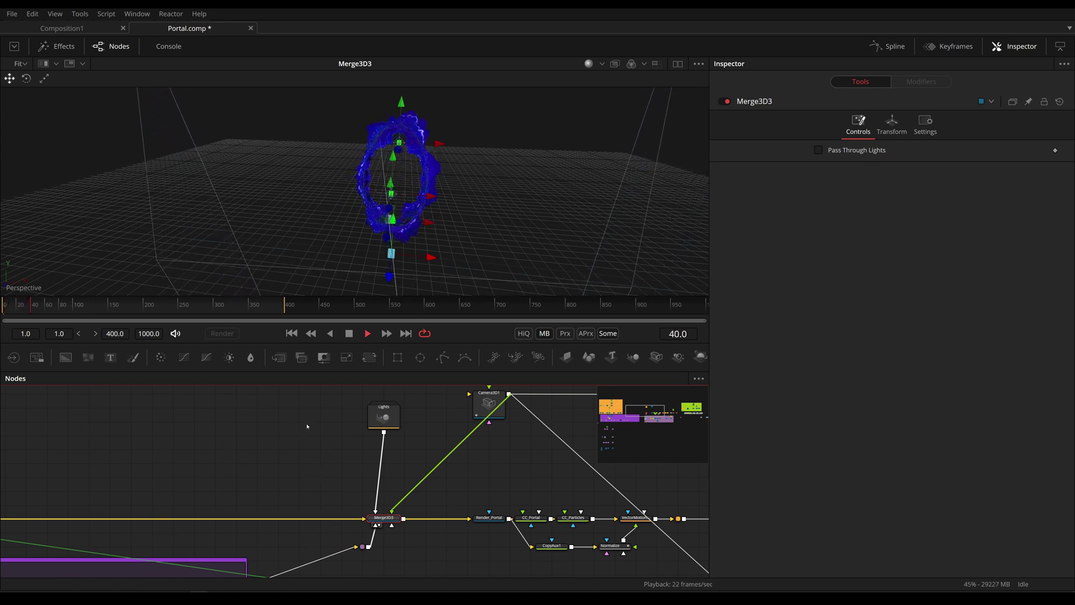
drag(426, 183, 393, 199)
Expand the Lights group and examine PointLight1_1 and PointLight1, including their settings and placement around the ring
drag(379, 415, 355, 448)
double_click(360, 447)
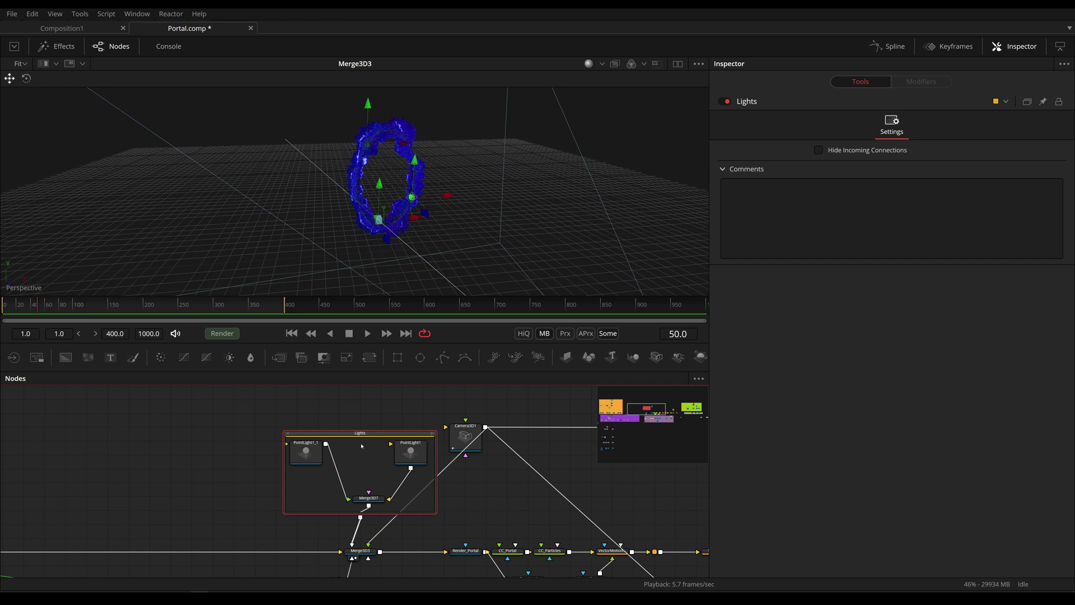
click(306, 452)
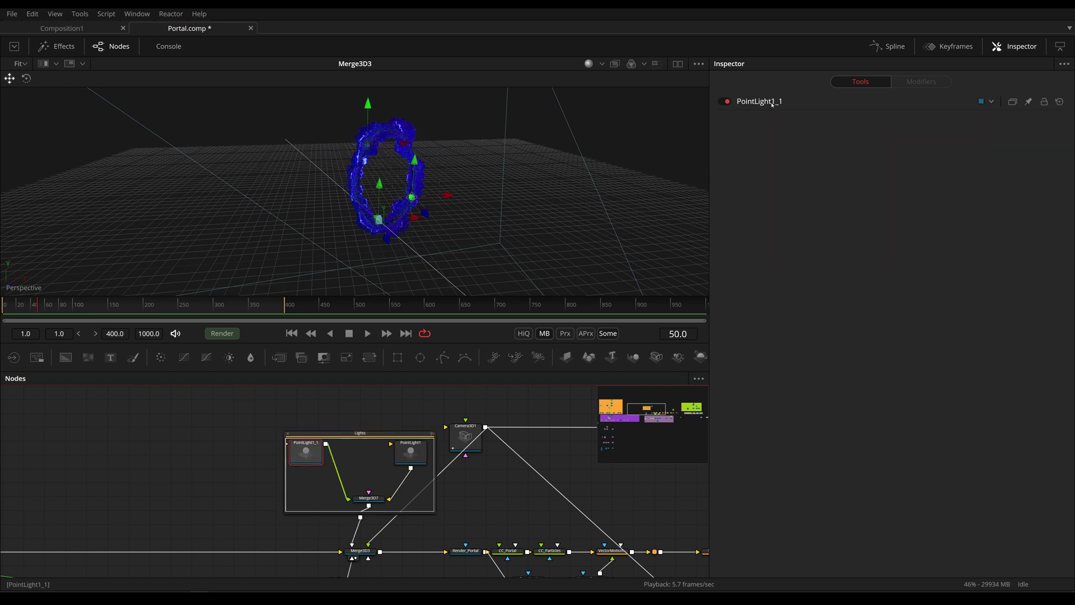
click(411, 451)
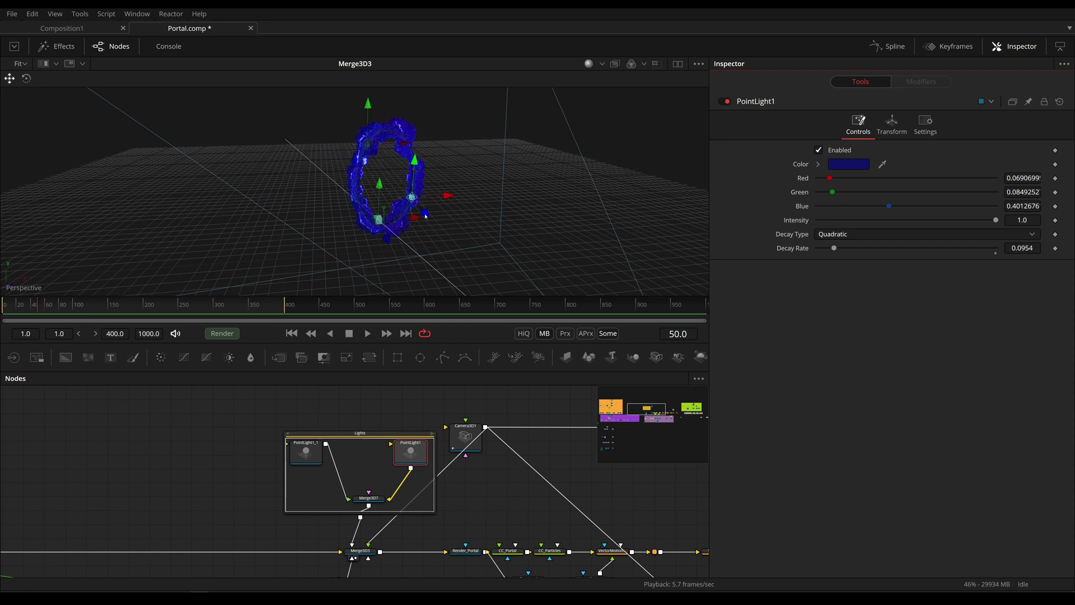
drag(426, 216, 366, 174)
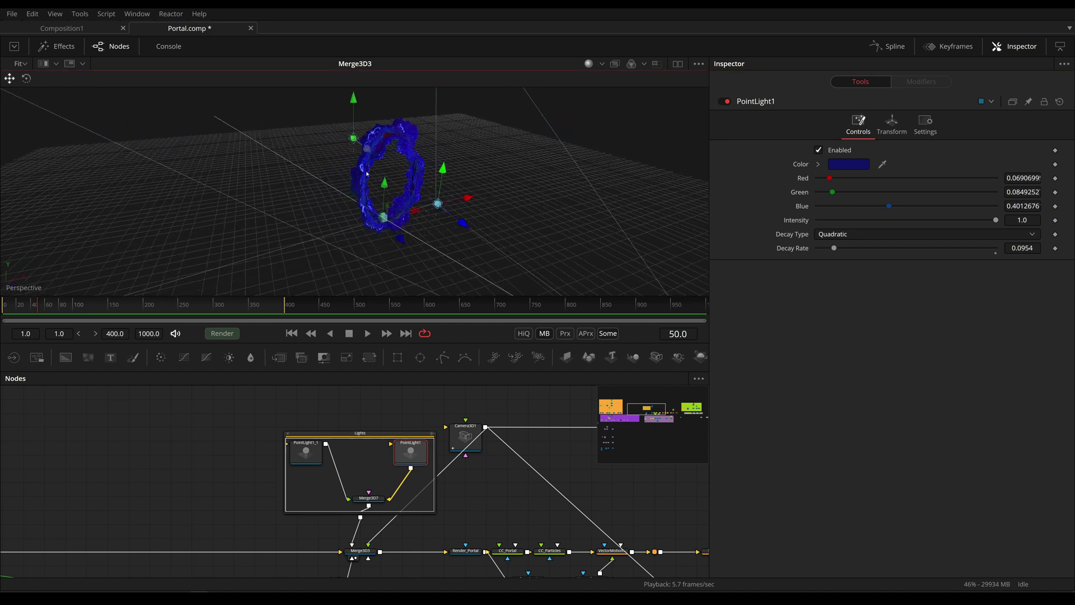
Switch Pass Through Lights off and back on in Merge3D7 to compare the ring's lighting, and collapse the Lights group
click(376, 499)
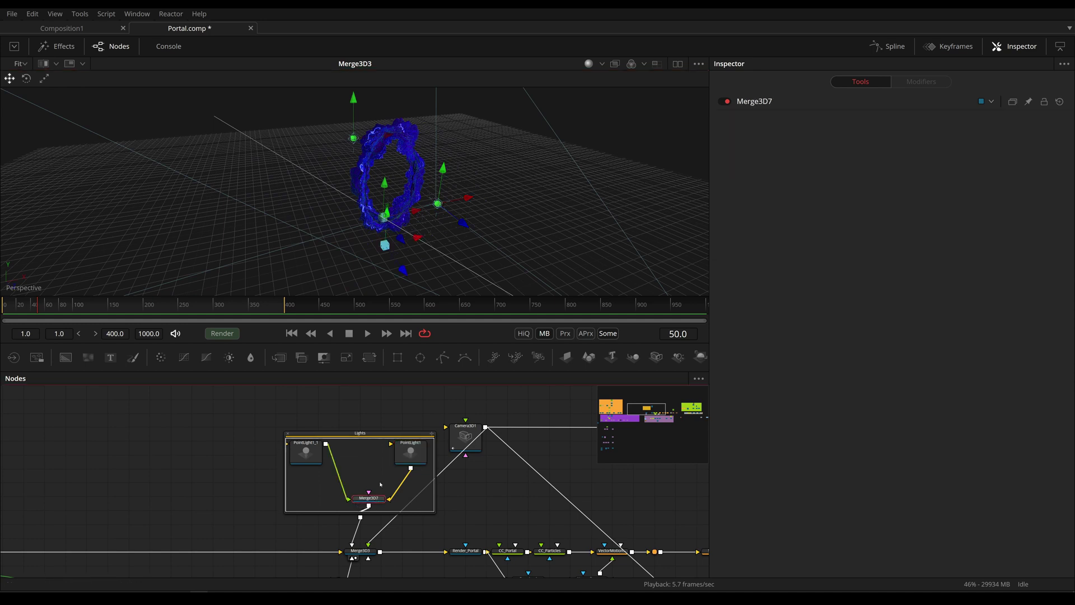
click(759, 102)
click(764, 101)
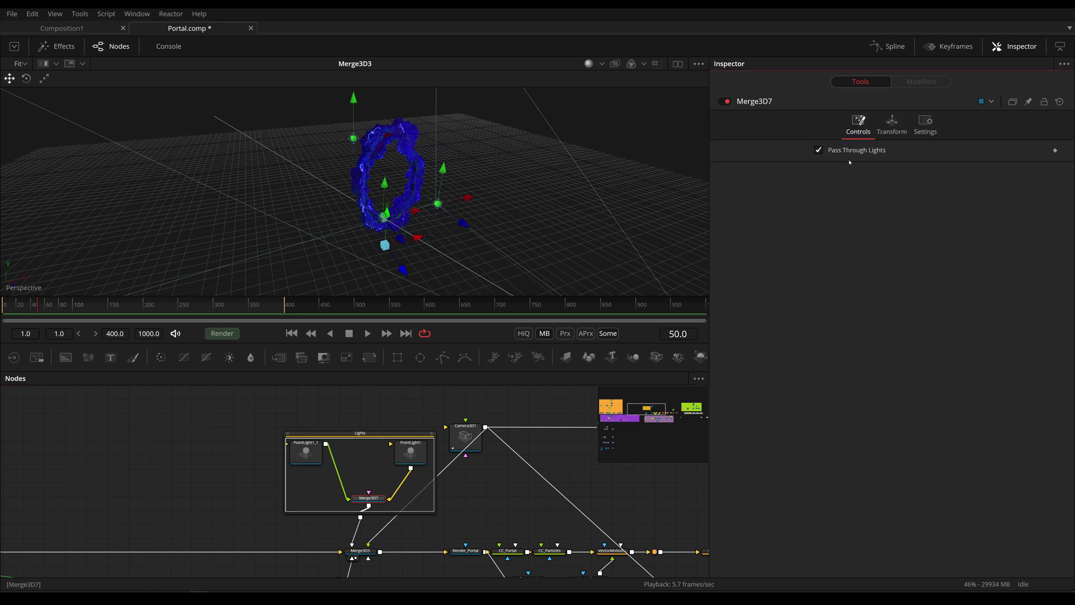
click(817, 150)
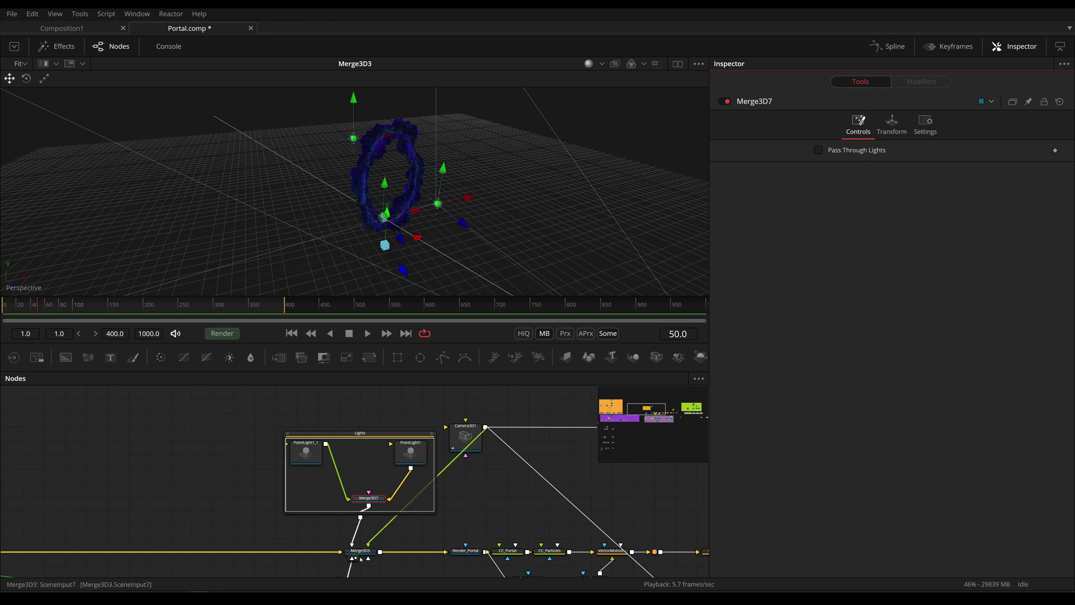
click(818, 149)
click(287, 433)
Display Render_Portal and play the rendered portal from the first frame, with its renderer settings open
drag(406, 518, 384, 455)
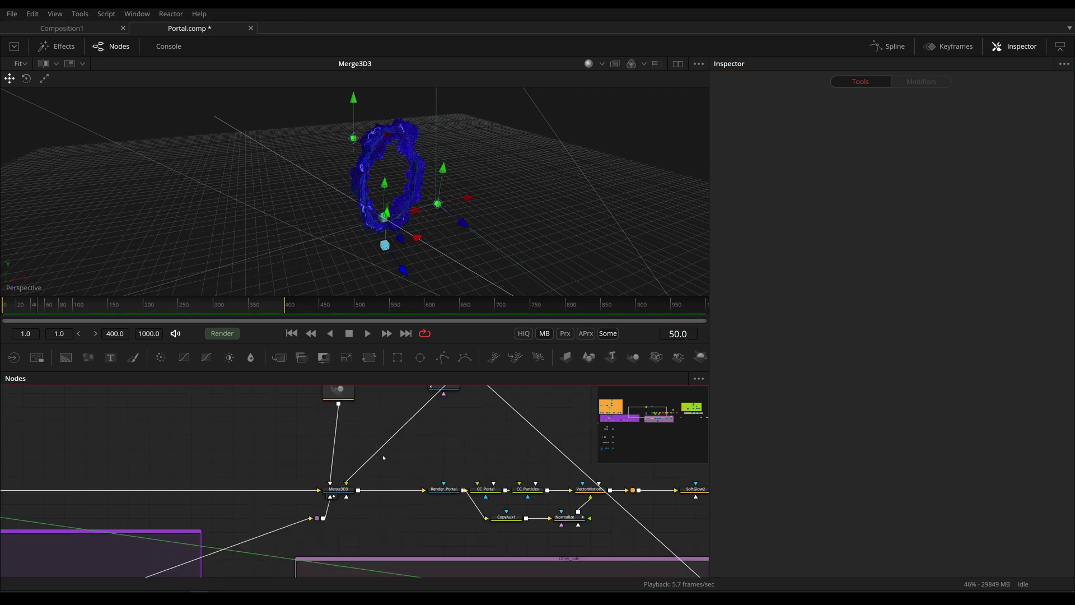
click(438, 489)
key(1)
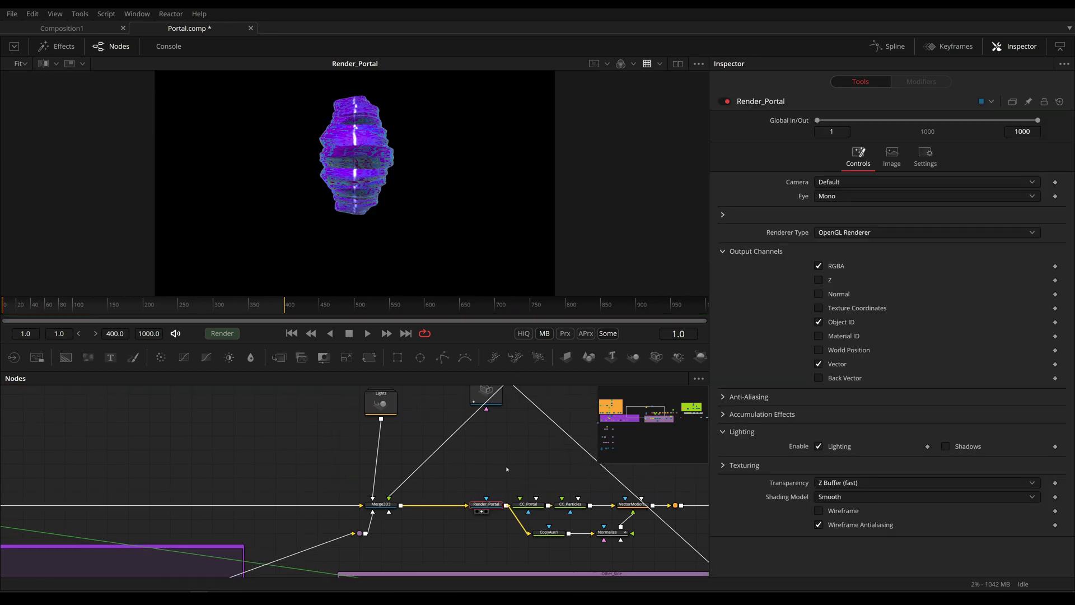
key(space)
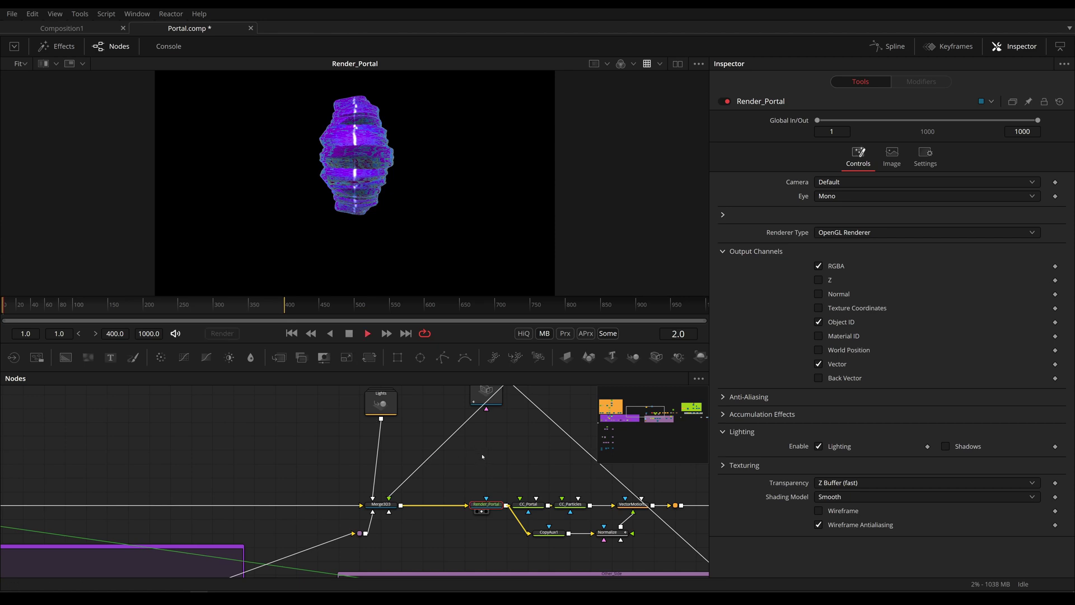